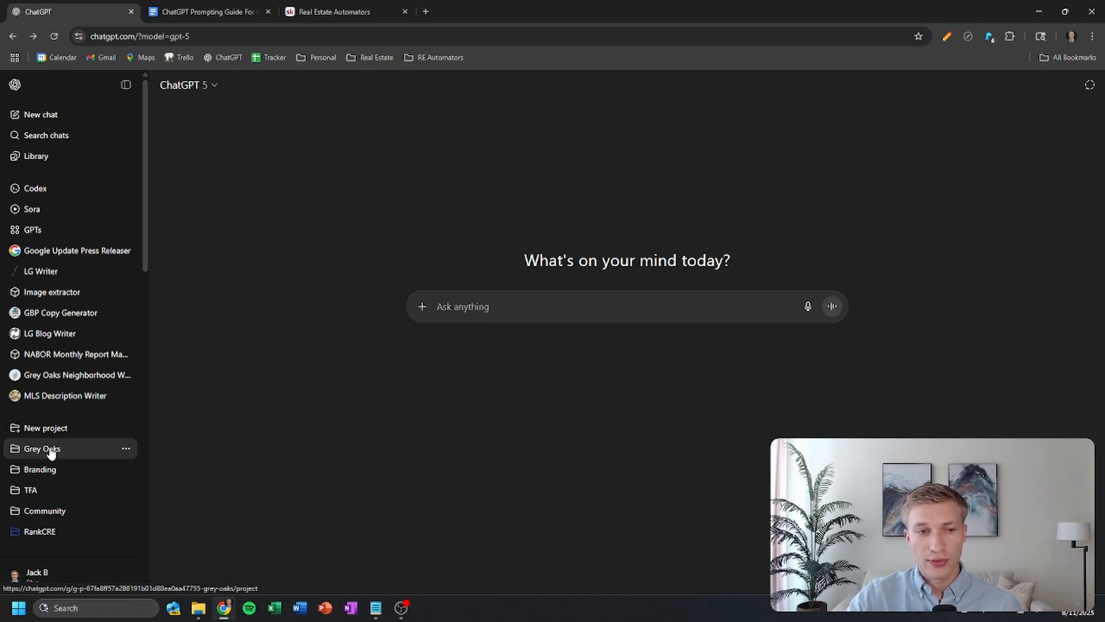
scroll(61, 472, "down", 1)
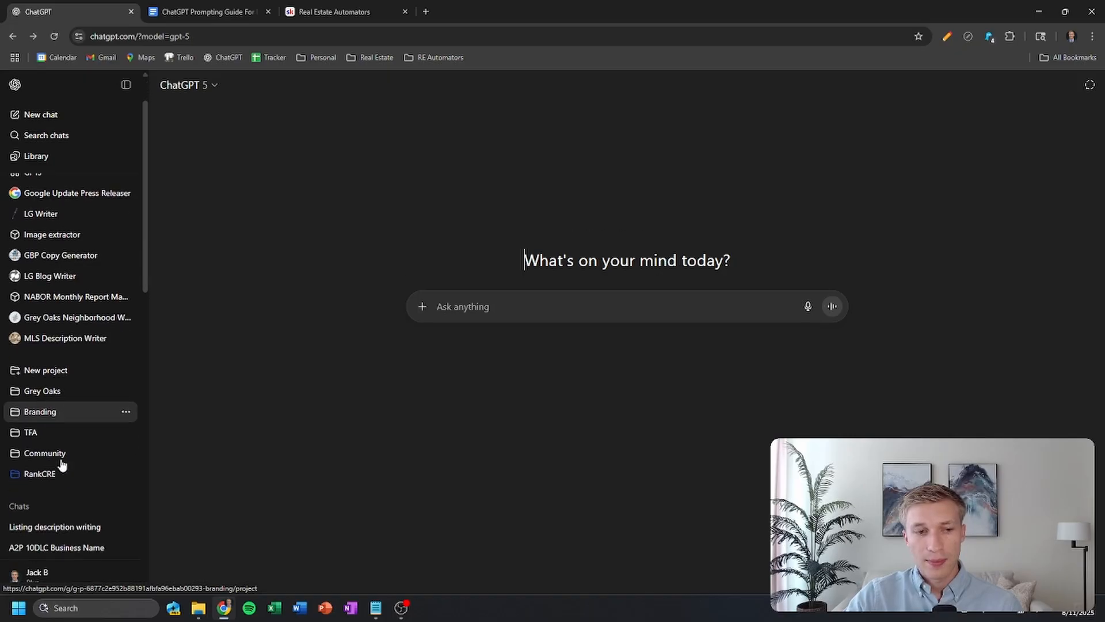
scroll(61, 463, "down", 1)
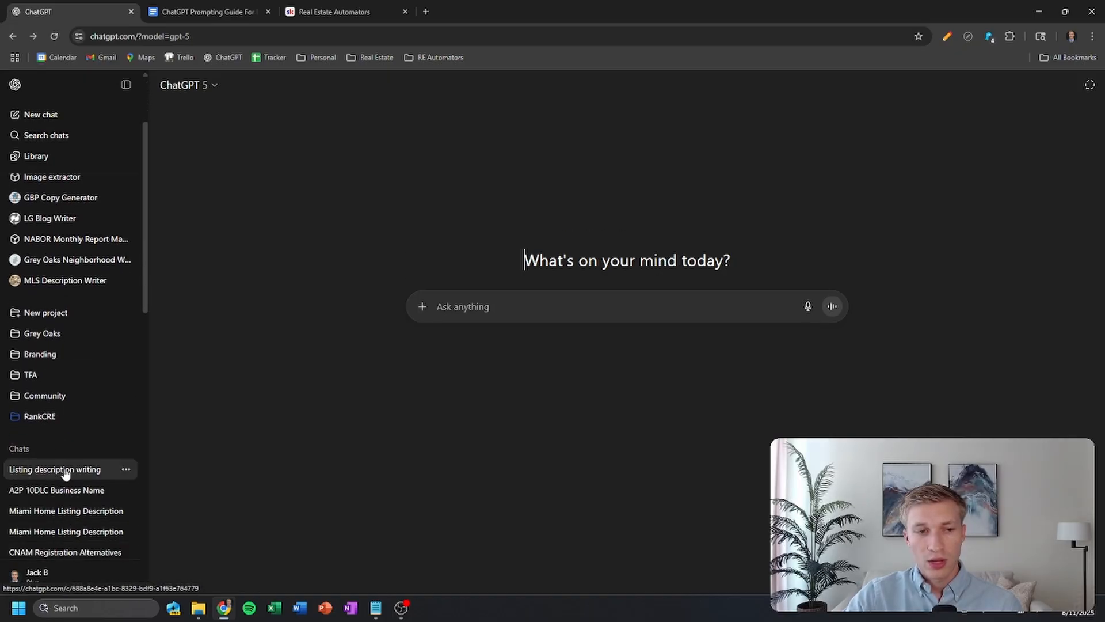
scroll(63, 380, "up", 1)
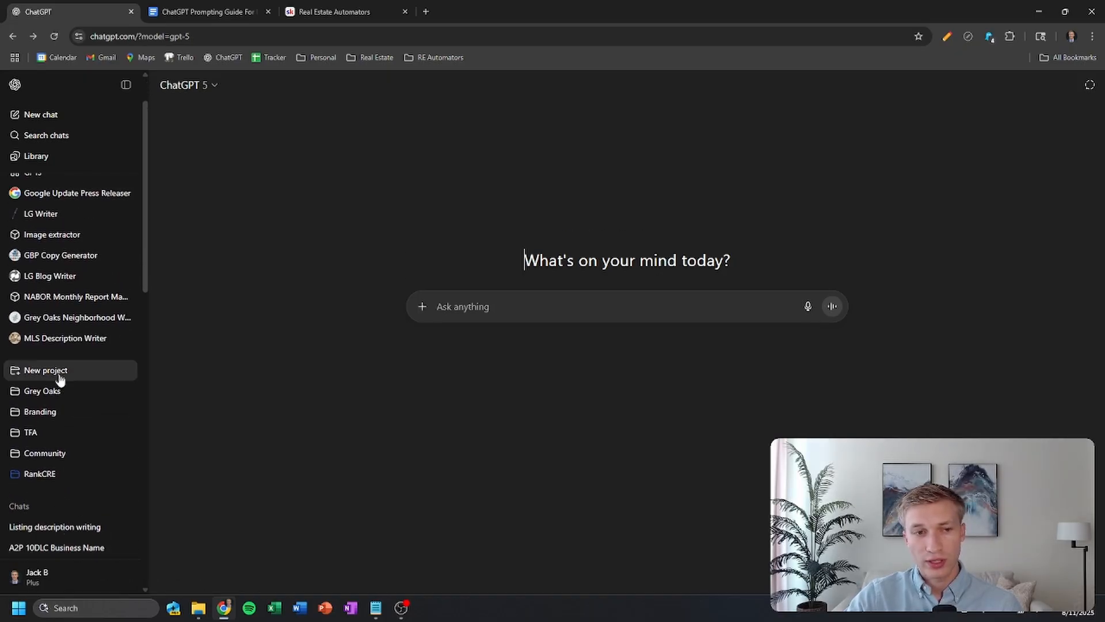
scroll(58, 415, "up", 1)
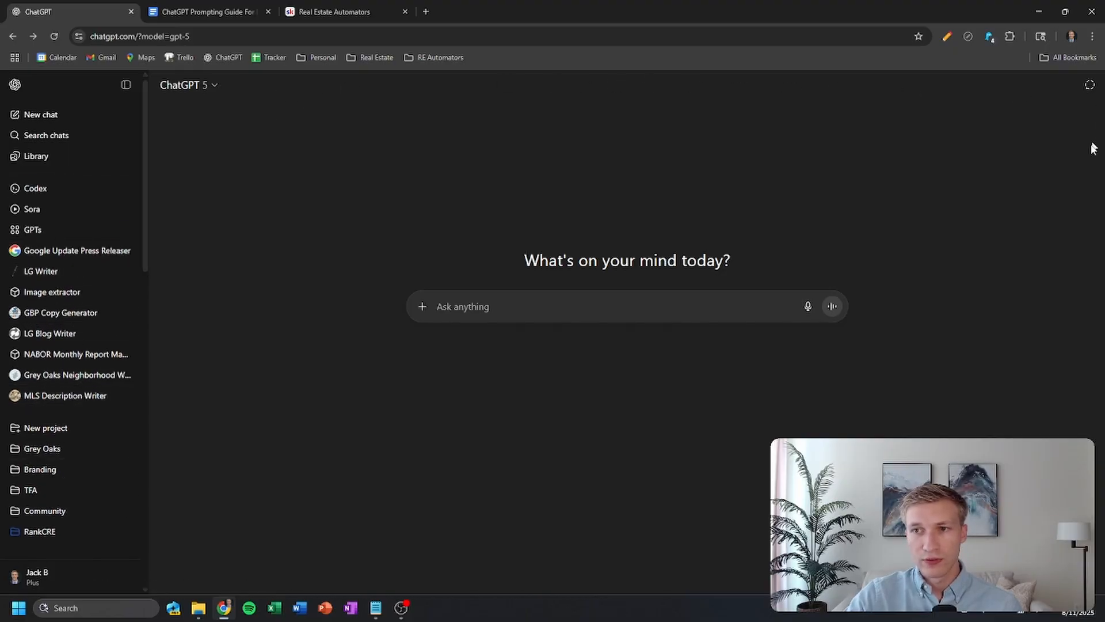
- Review the available GPT-5 models and compare the Plus and Pro subscription plans
left_click(214, 88)
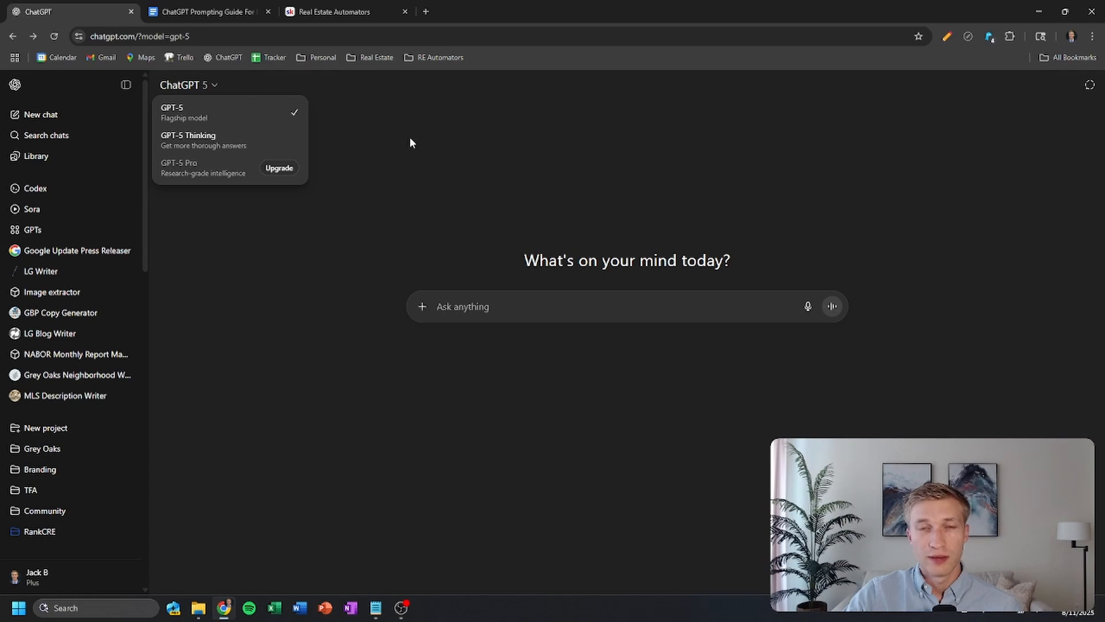
left_click(279, 168)
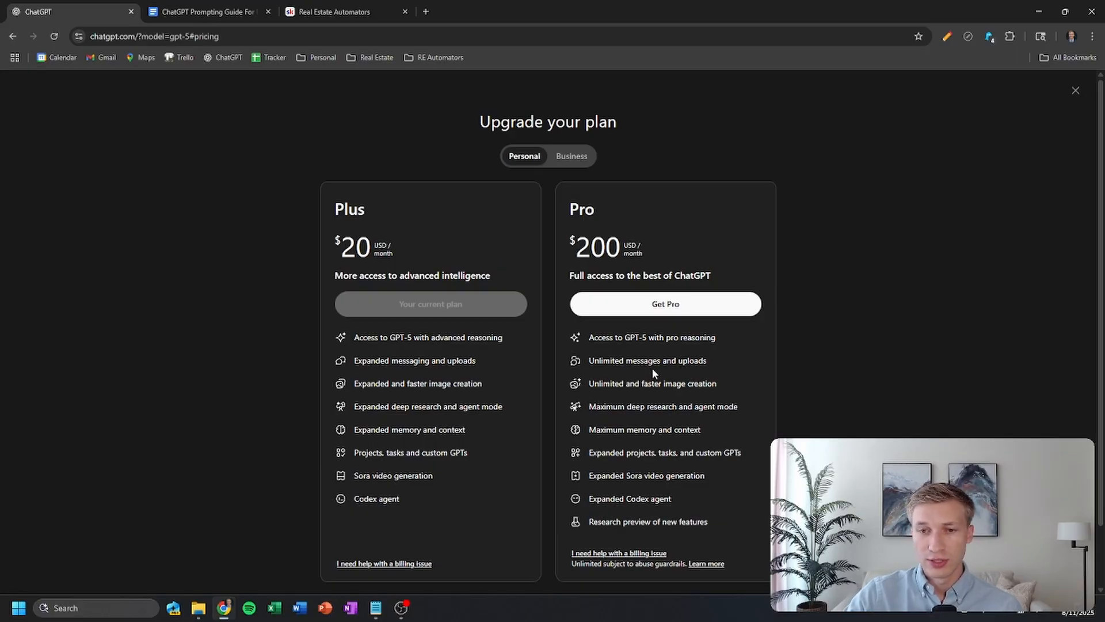
key("Escape")
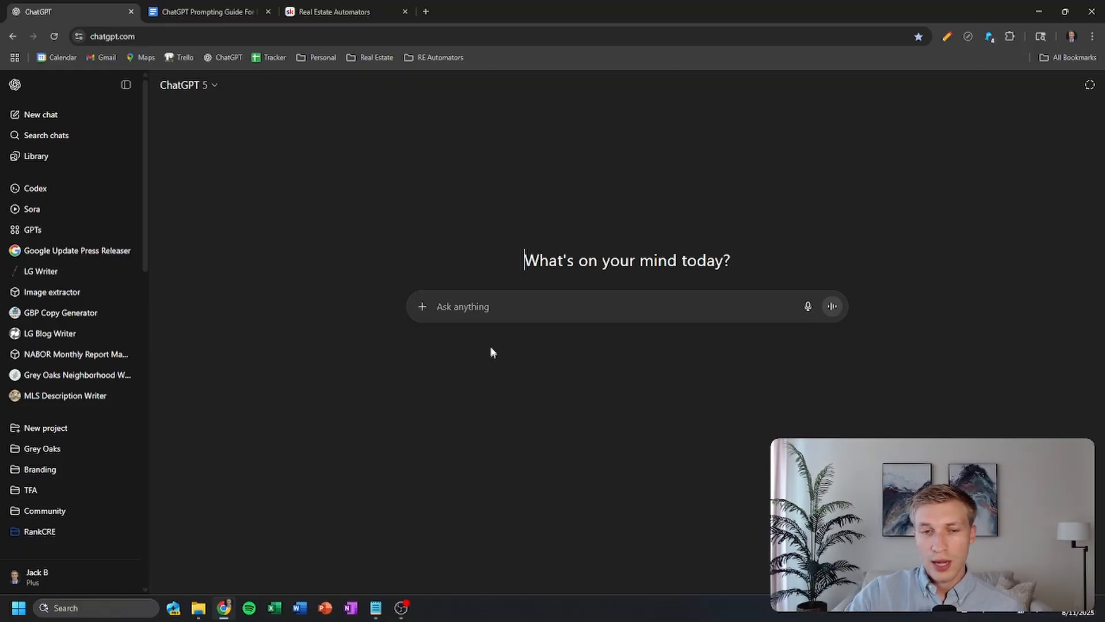
- Look through the prompt's attachment and tool options, including the additional tools and cloud drive connections
left_click(463, 310)
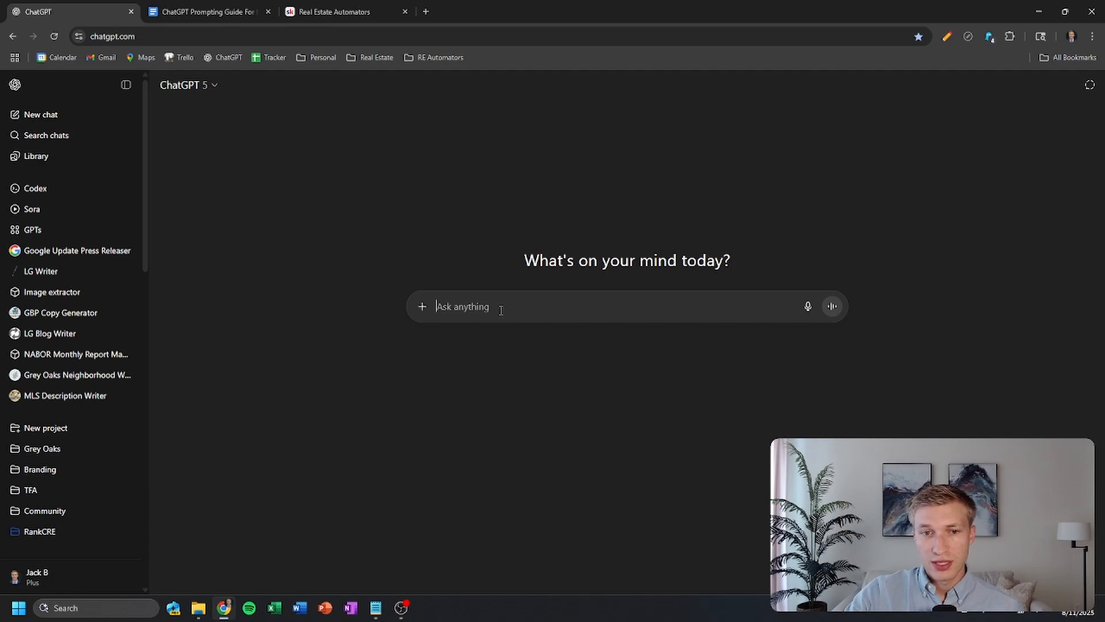
left_click(423, 310)
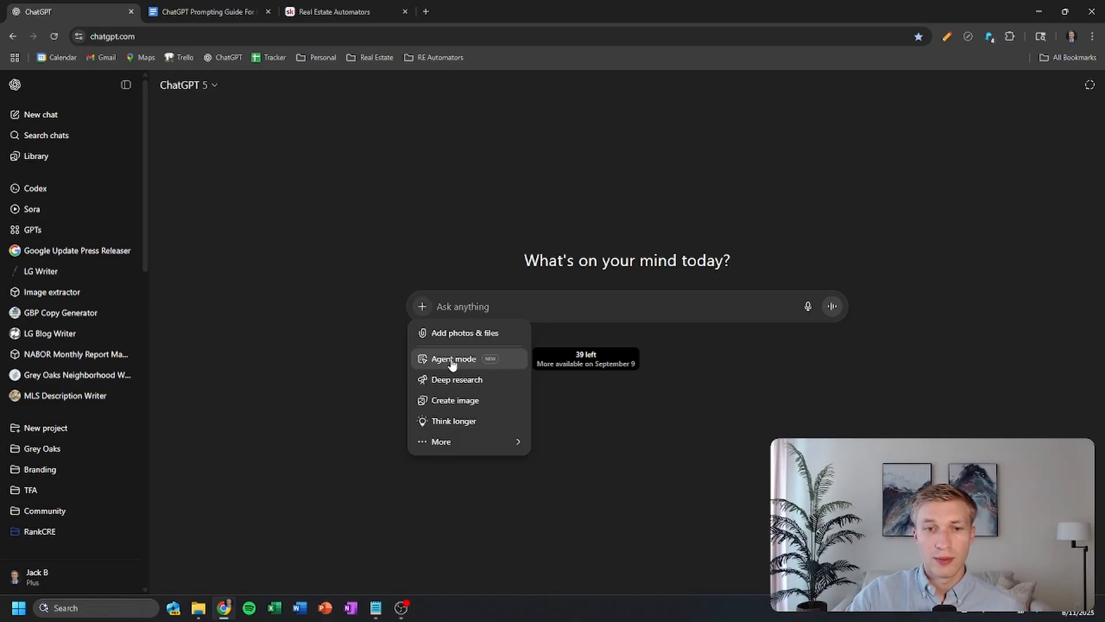
mouse_move(448, 379)
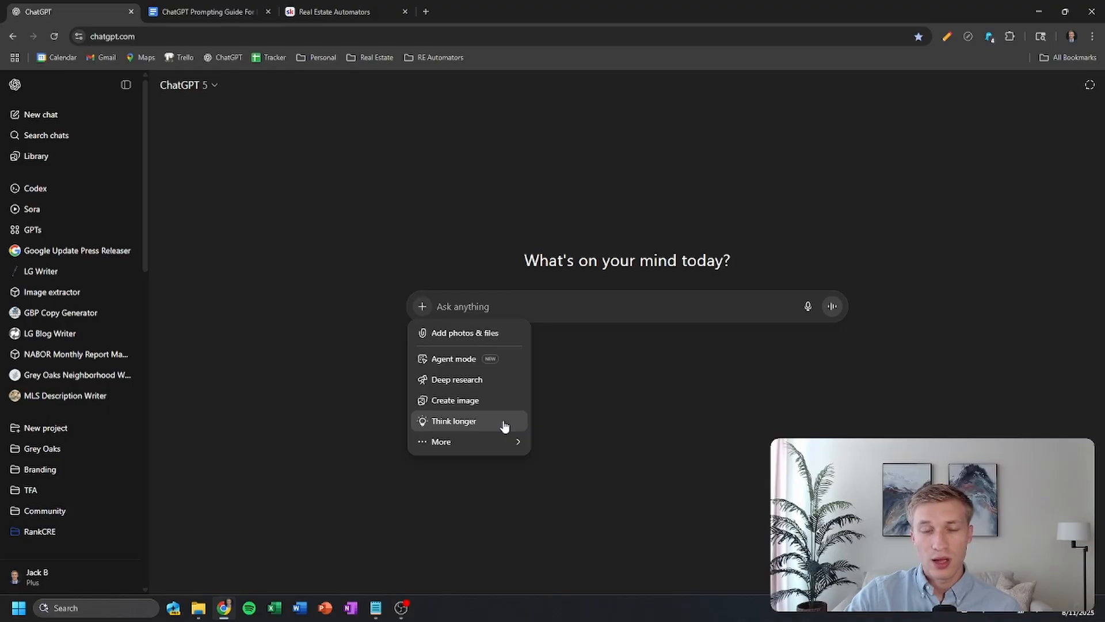
mouse_move(507, 446)
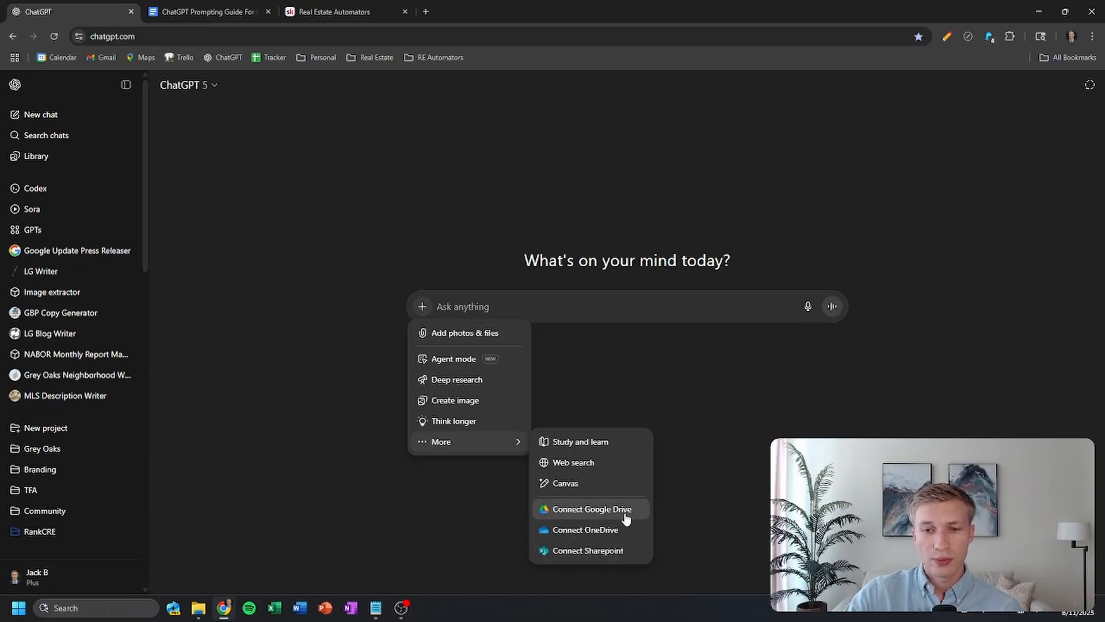
left_click(604, 364)
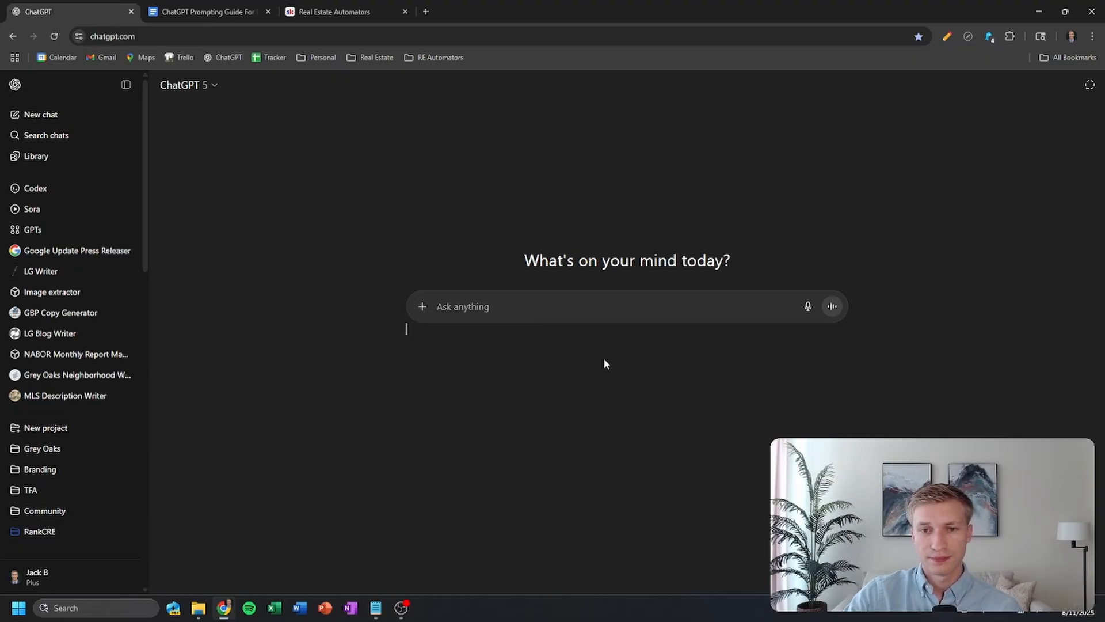
- Dictate the prompt "Give me a list of the top 10 cities to live in Florida." by voice and clear it without sending
left_click(808, 308)
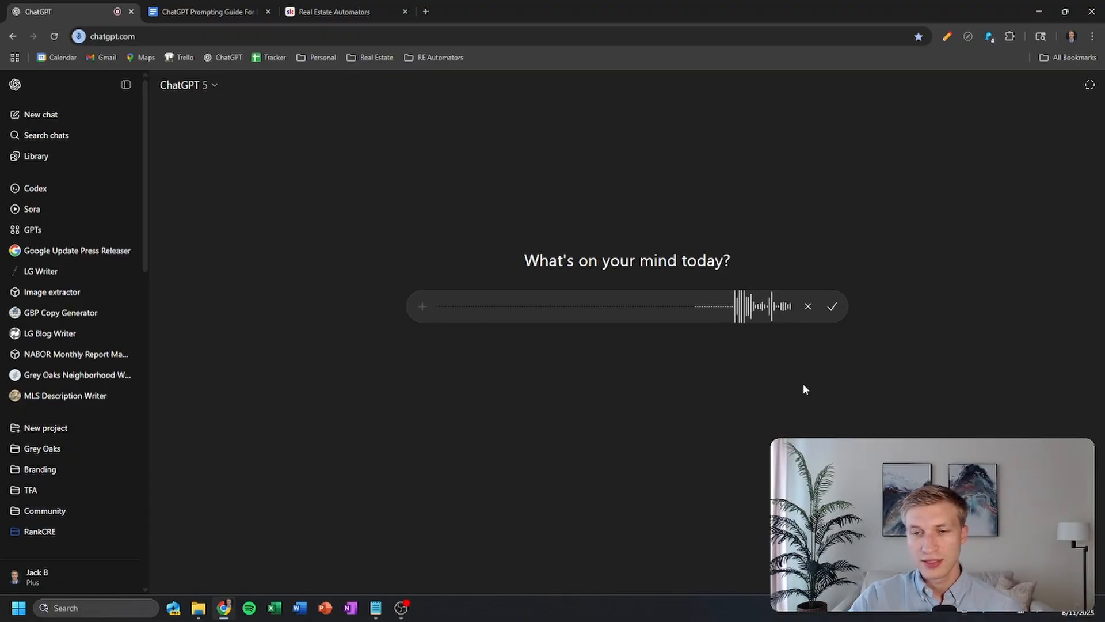
left_click(832, 306)
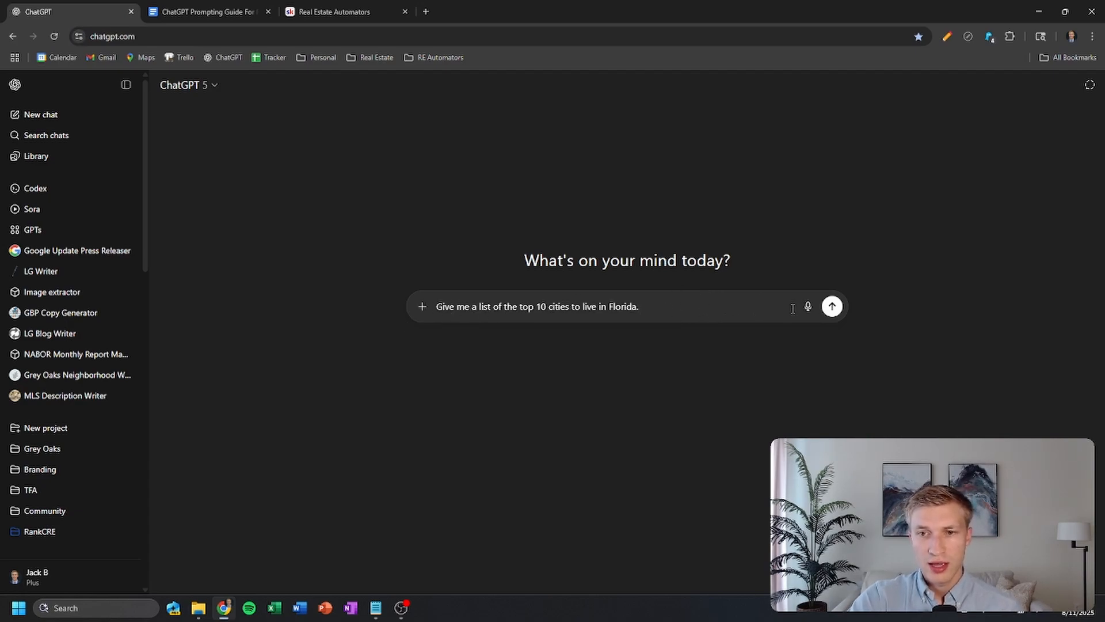
left_click_drag(682, 314, 437, 309)
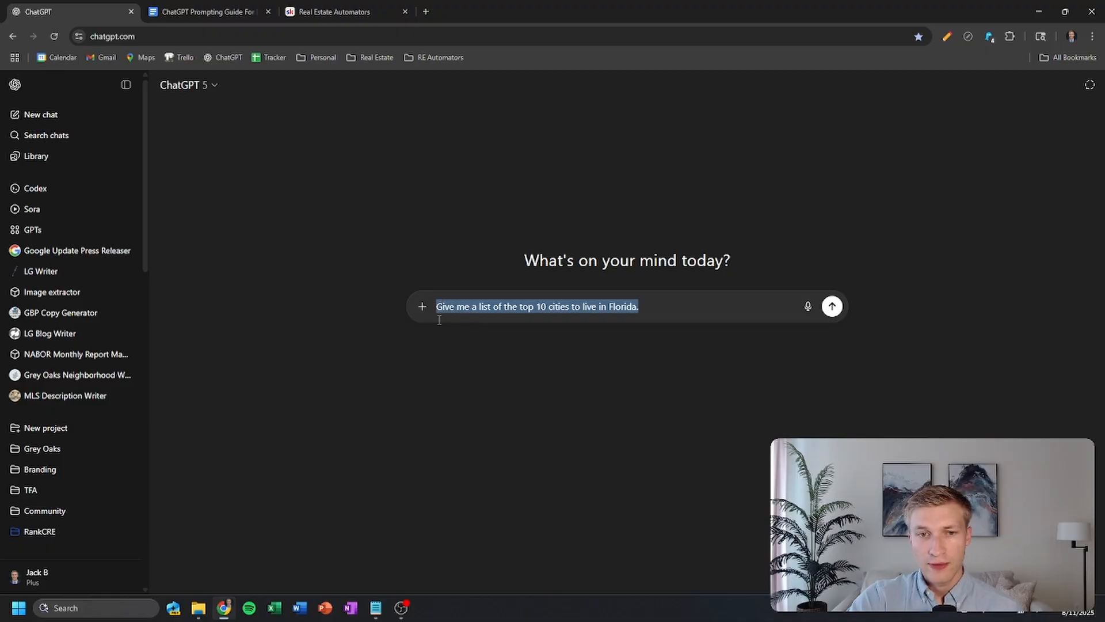
left_click(672, 308)
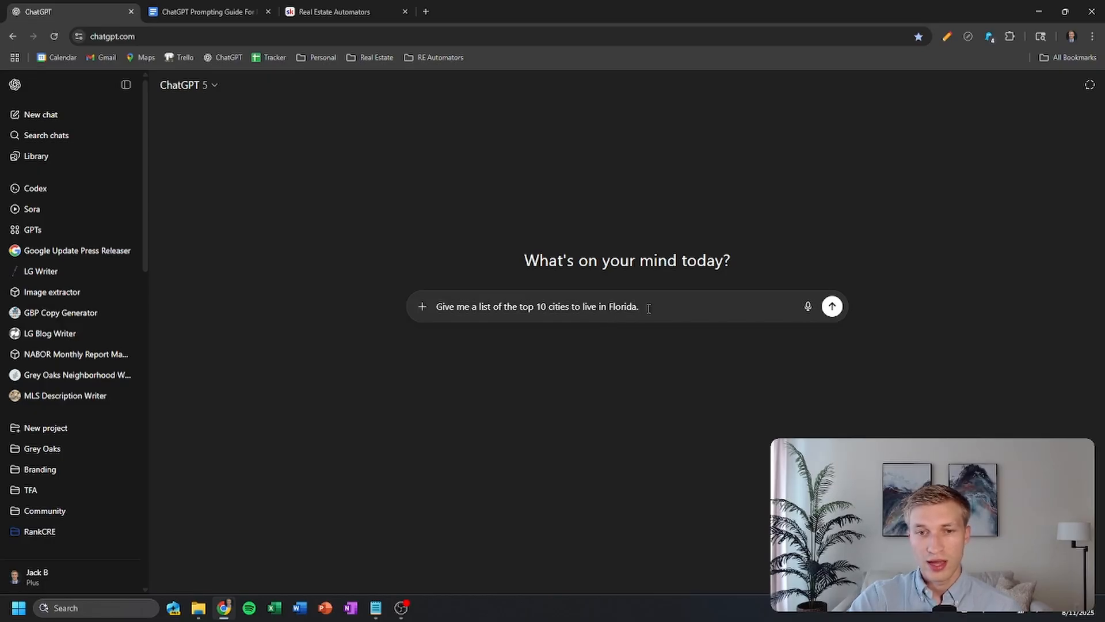
left_click_drag(656, 306, 434, 306)
key("BackSpace")
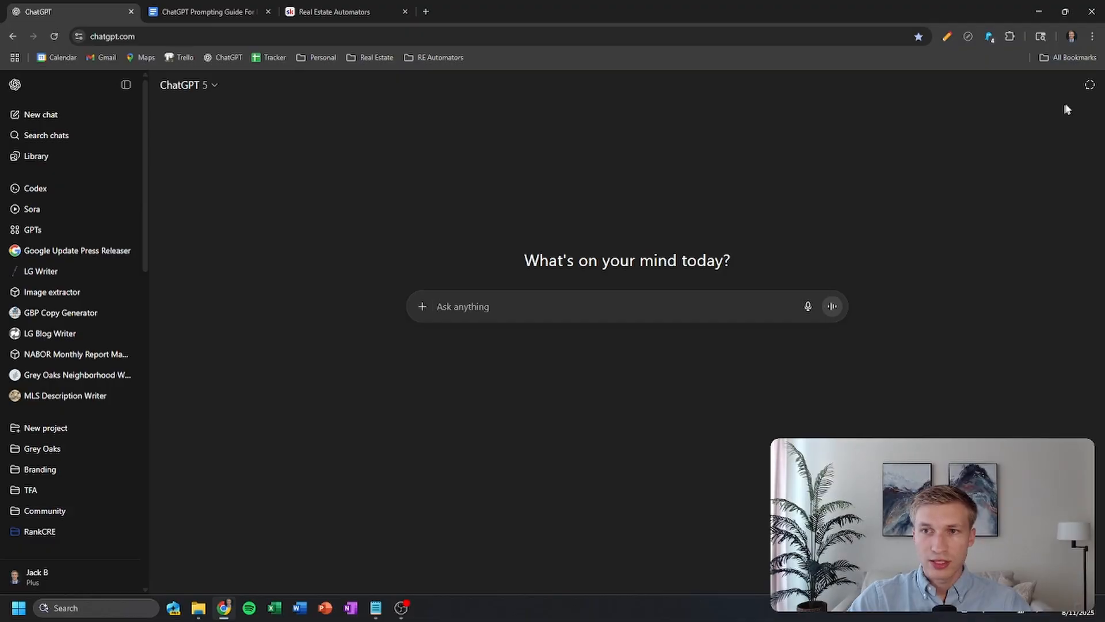
- Try out temporary chat mode, look over the saved chats list, and return to a regular chat
left_click(1089, 86)
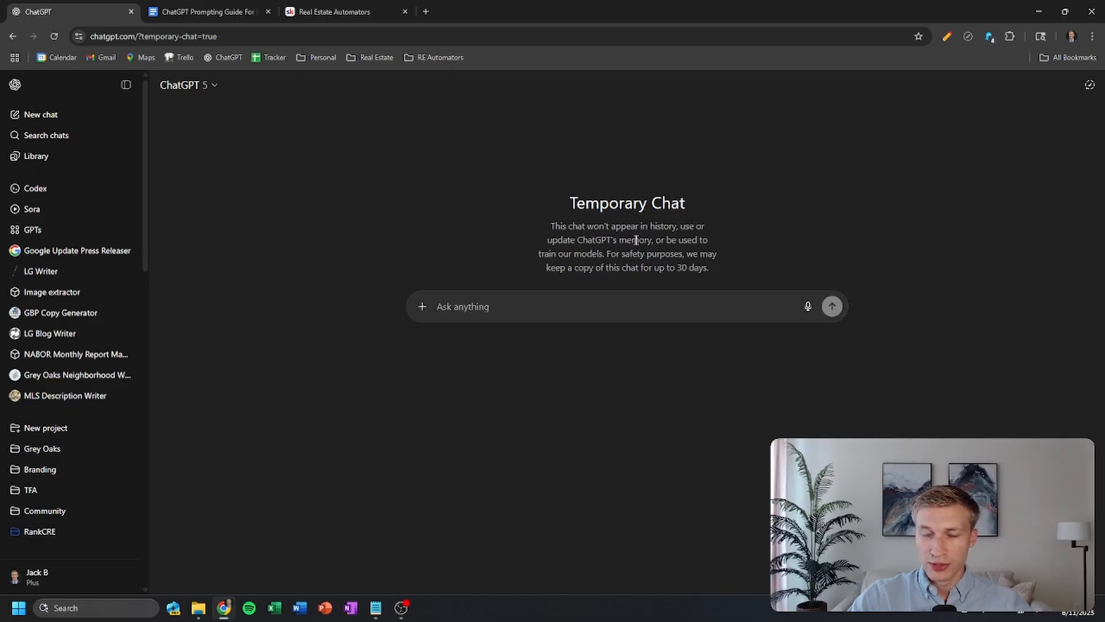
left_click(422, 306)
left_click(619, 300)
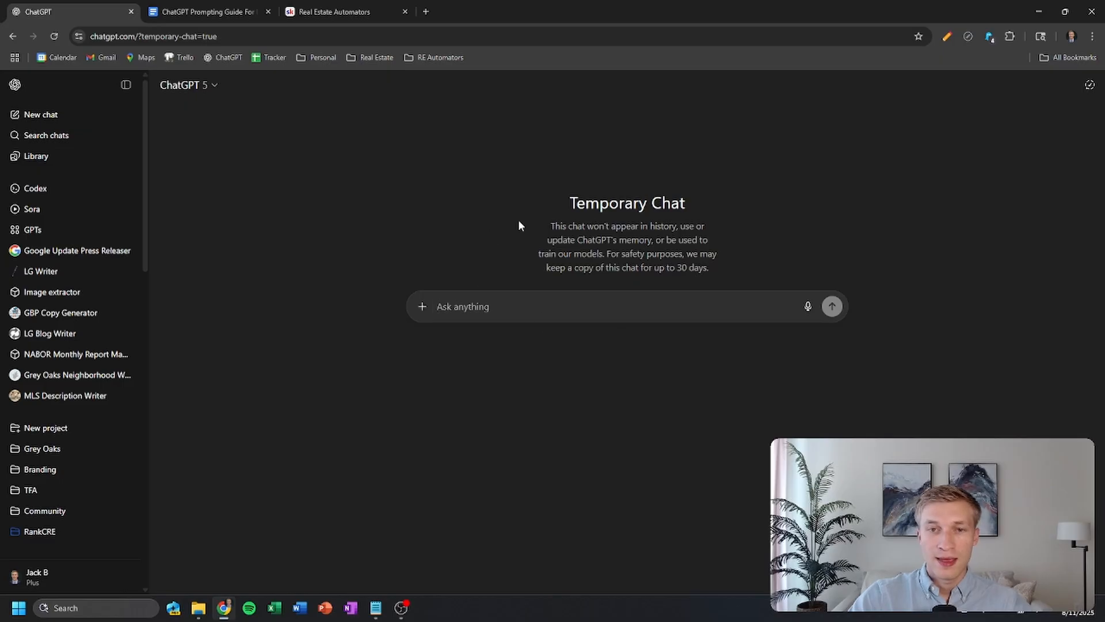
scroll(69, 282, "down", 1)
scroll(41, 506, "down", 1)
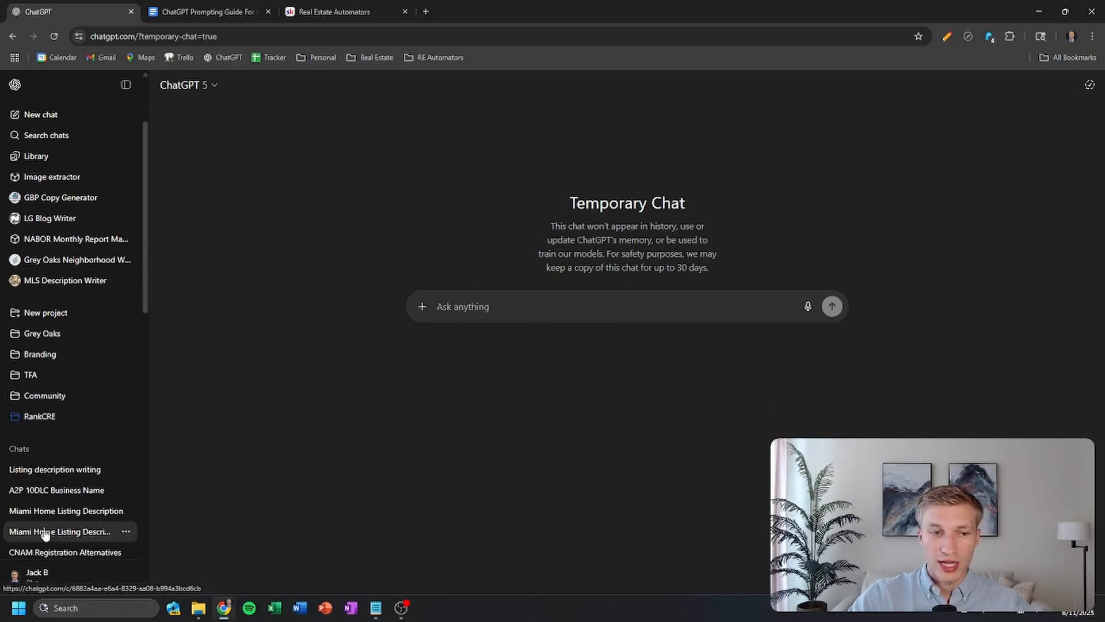
scroll(60, 518, "up", 2)
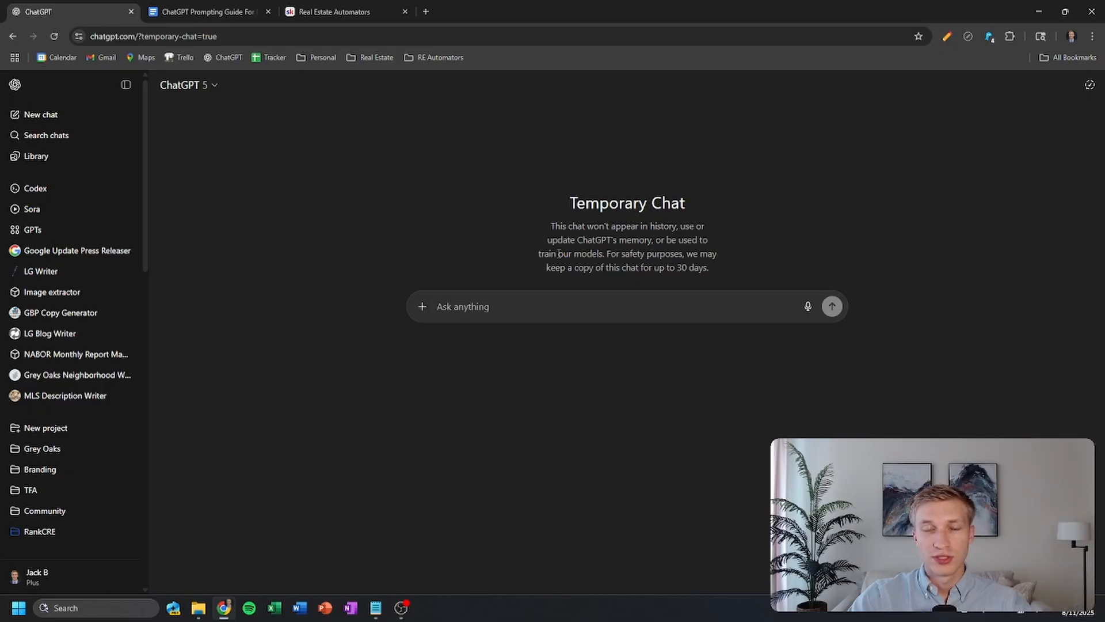
left_click(1089, 86)
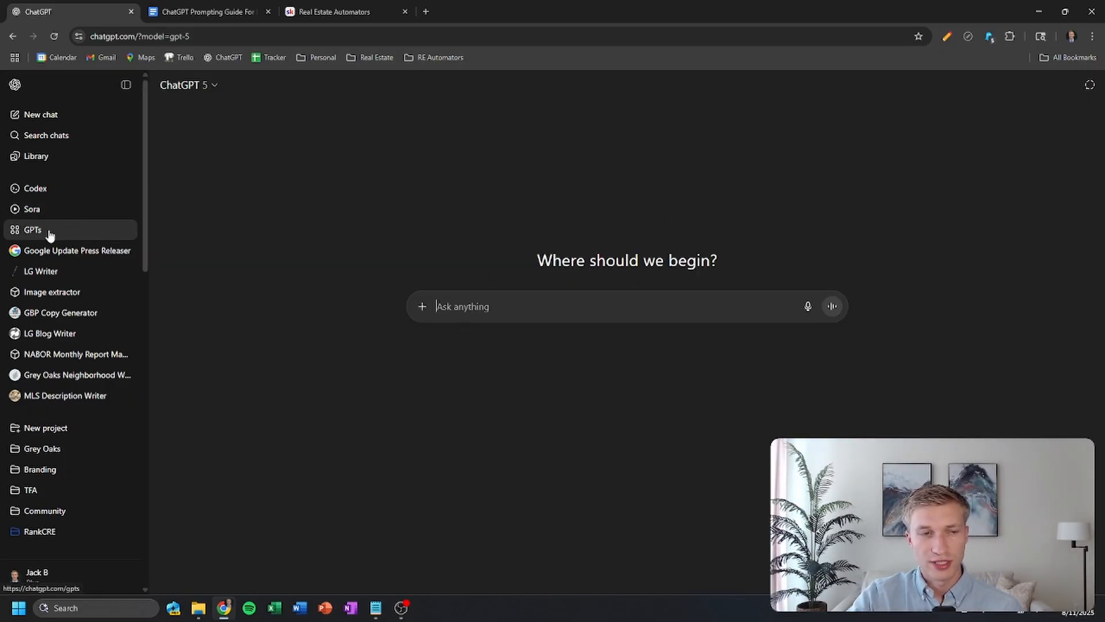
- Open the GPTs directory and browse its featured, trending and category listings
left_click(76, 233)
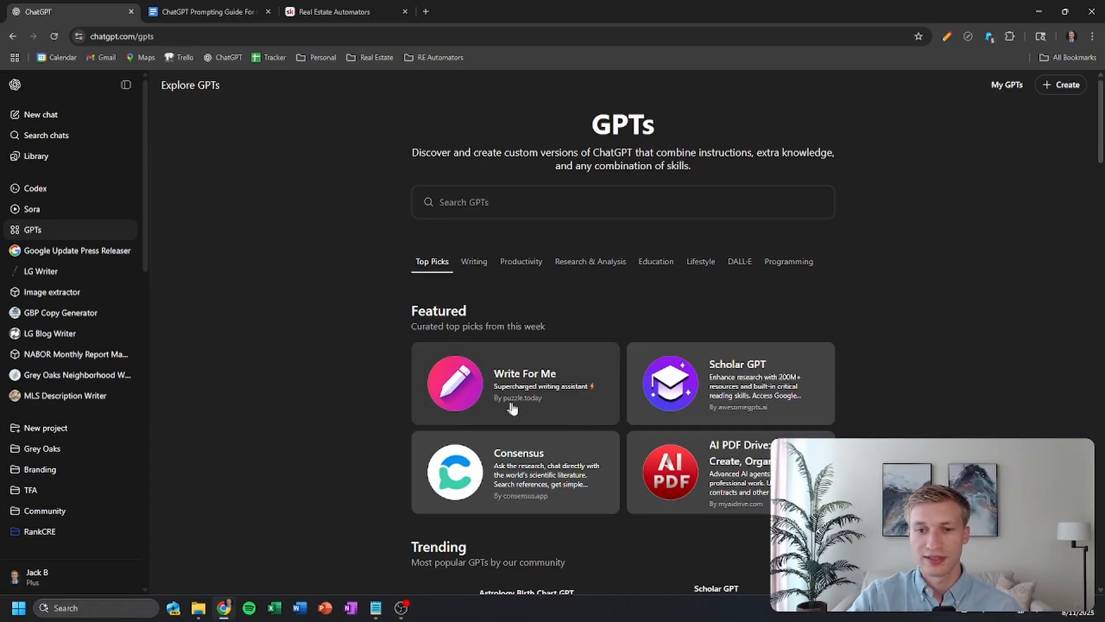
scroll(660, 392, "down", 3)
scroll(661, 393, "down", 7)
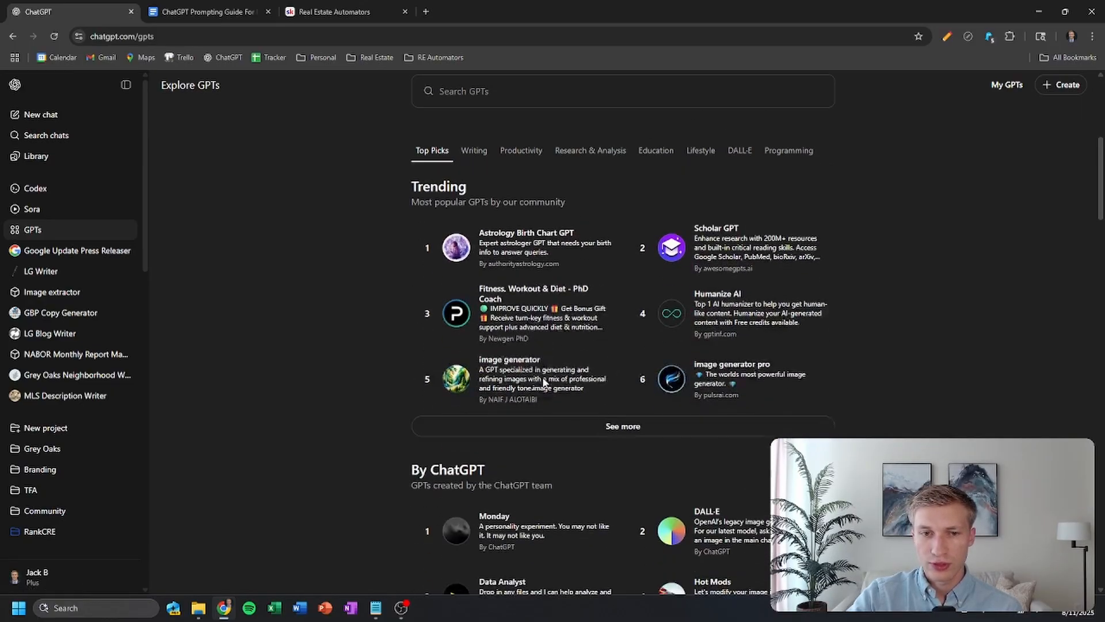
scroll(516, 374, "down", 7)
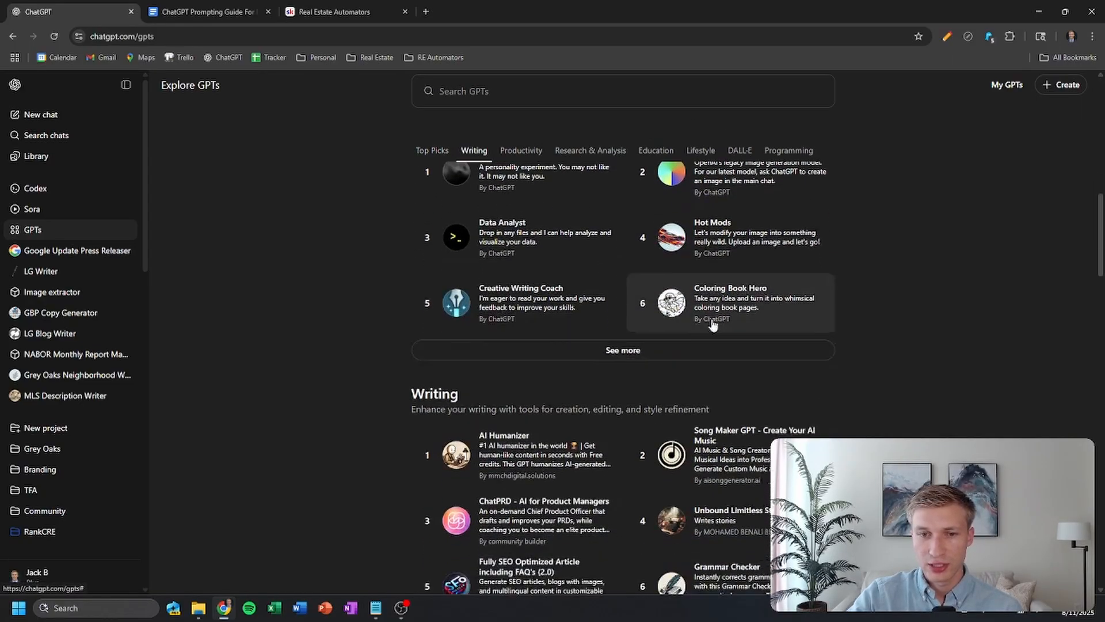
scroll(517, 397, "down", 8)
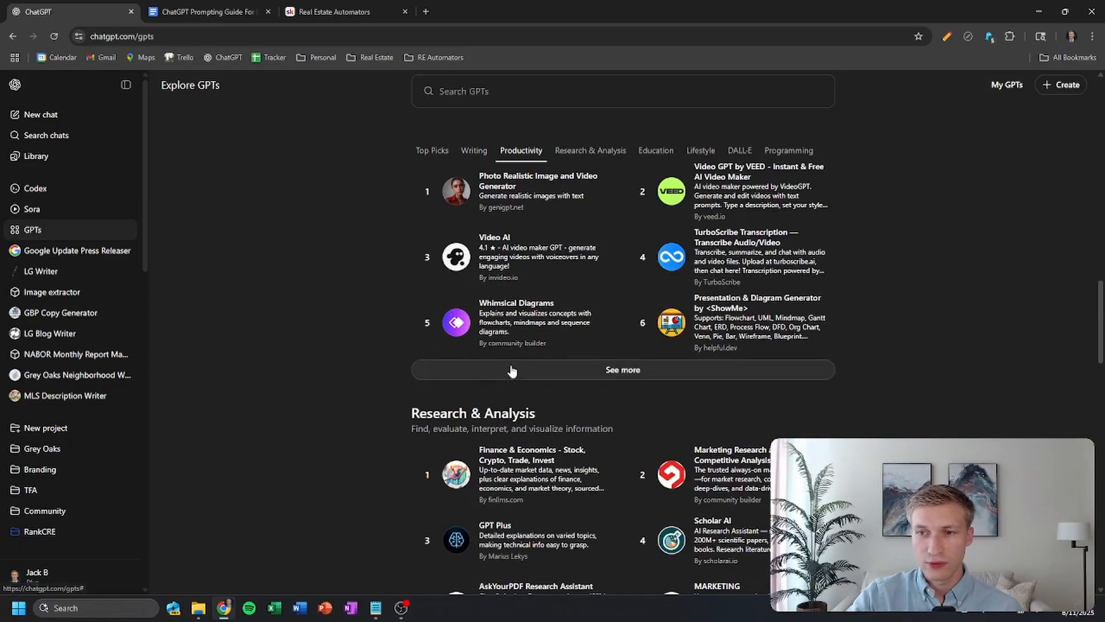
scroll(662, 346, "up", 12)
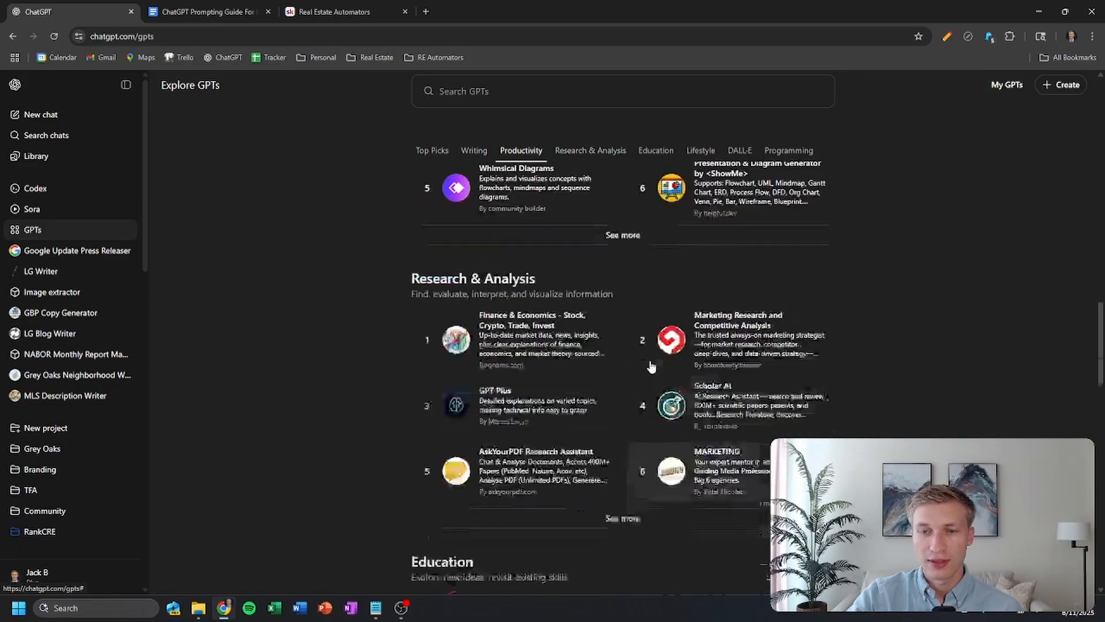
scroll(621, 334, "up", 10)
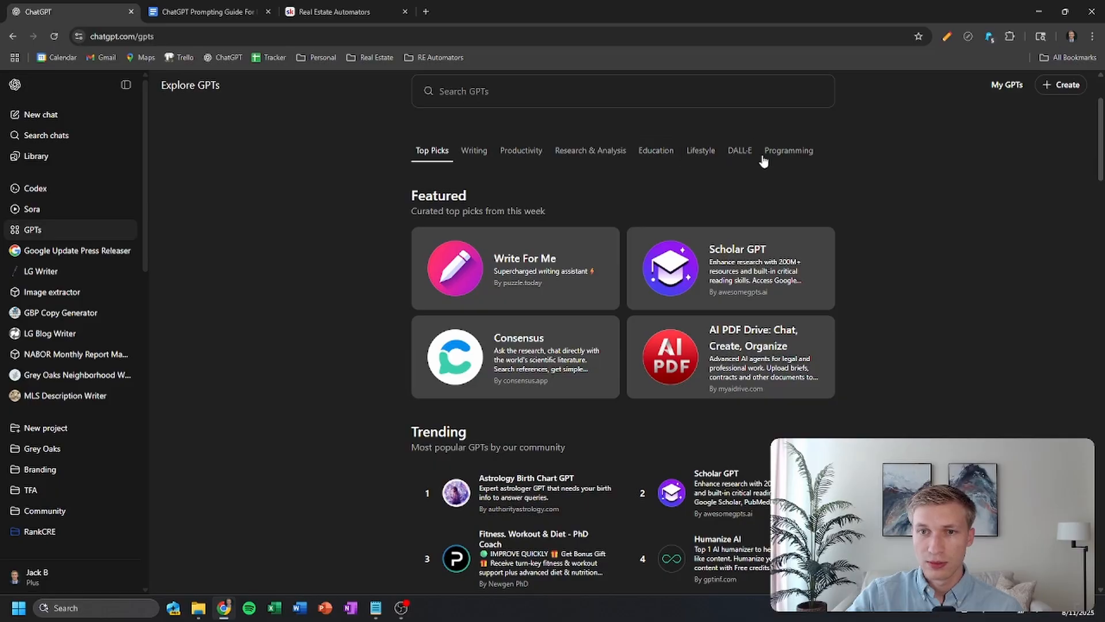
scroll(797, 153, "up", 2)
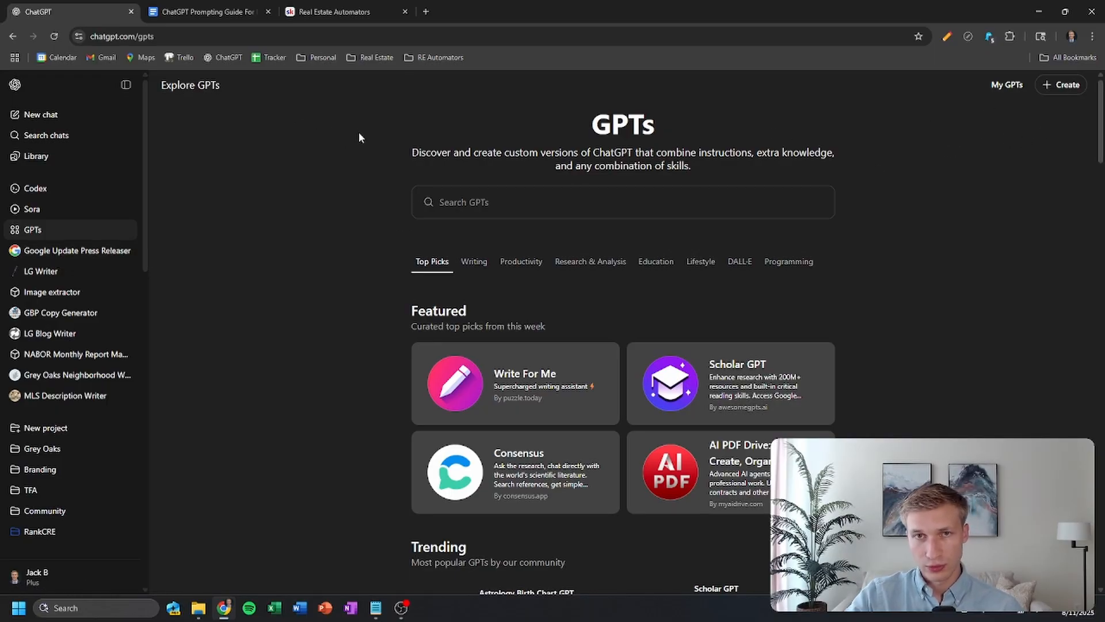
- Start a new custom GPT, look at the conversational builder, and return to its manual configuration form
left_click(1055, 86)
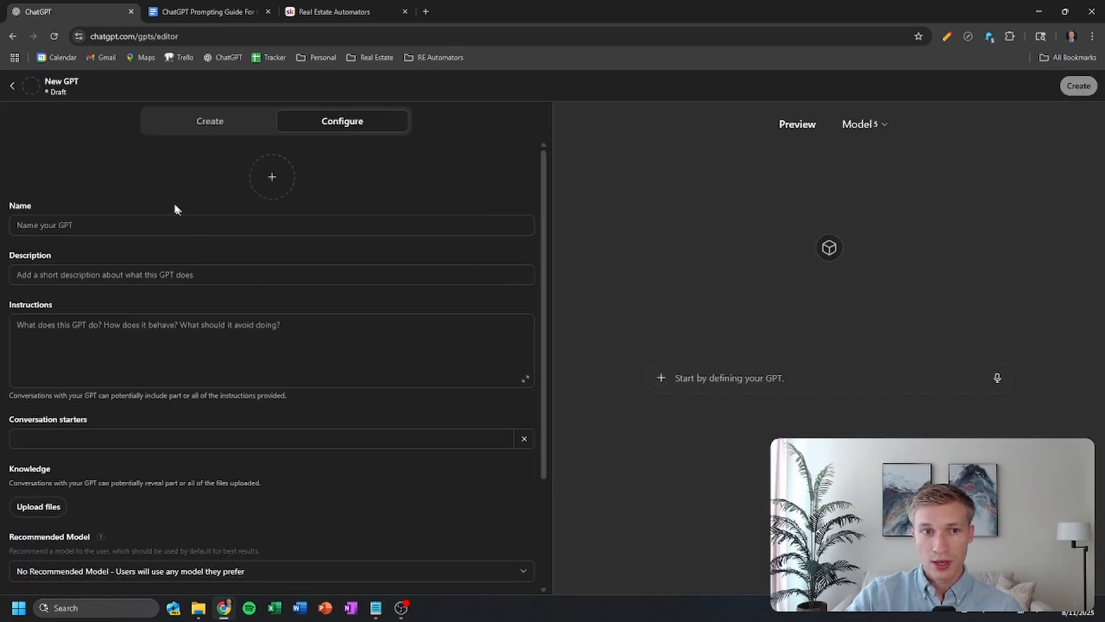
scroll(138, 204, "down", 3)
left_click(206, 120)
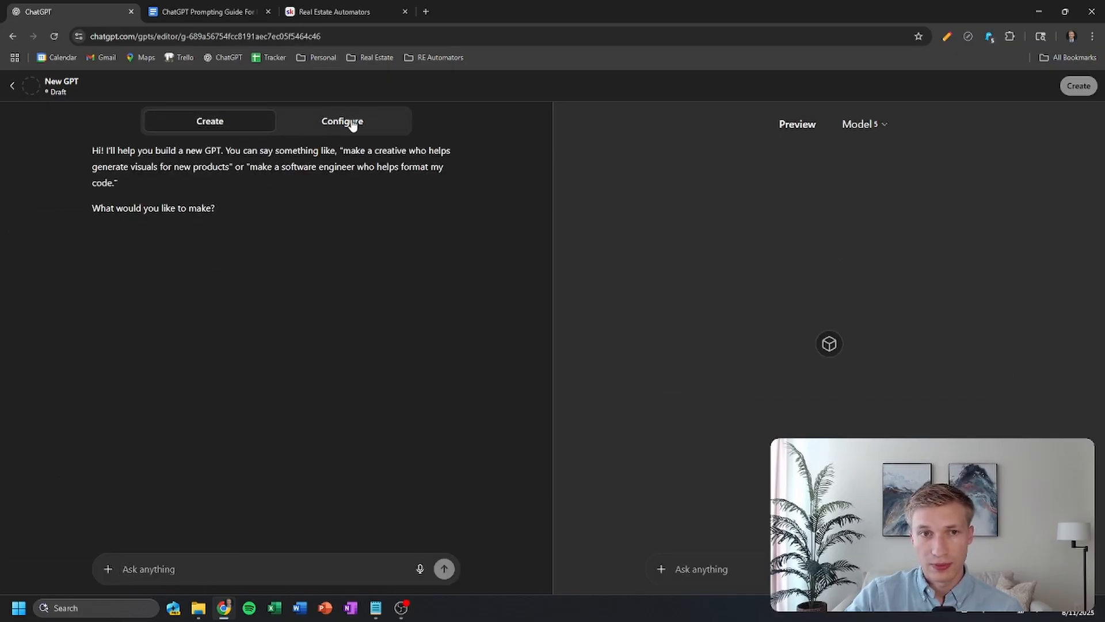
left_click(336, 124)
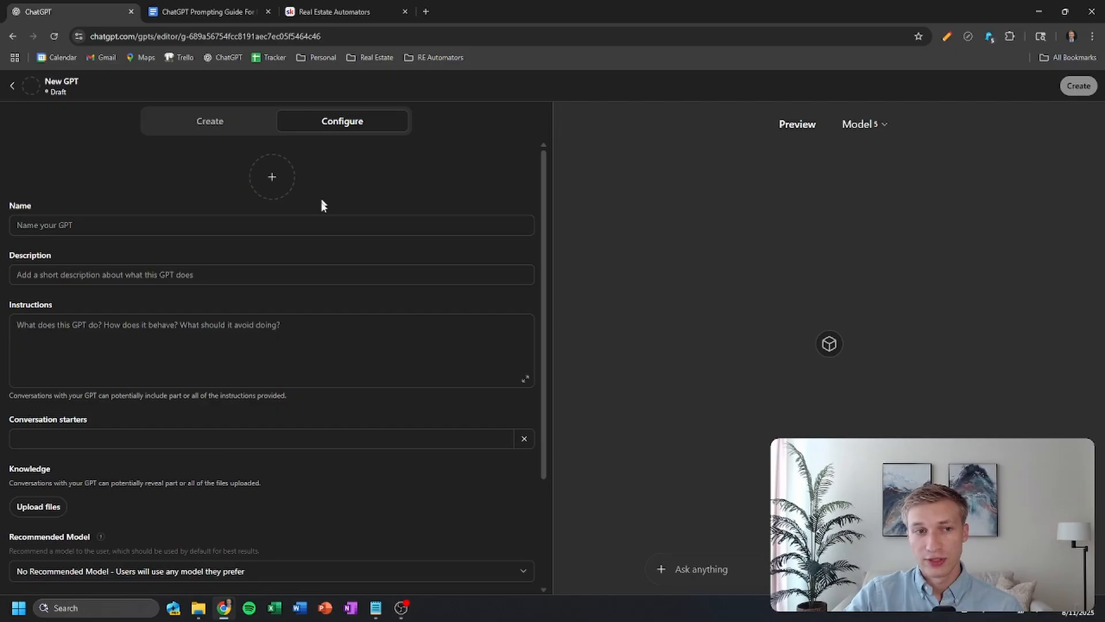
- Examine the new GPT's name, description, instructions, knowledge upload and capabilities settings
left_click(103, 227)
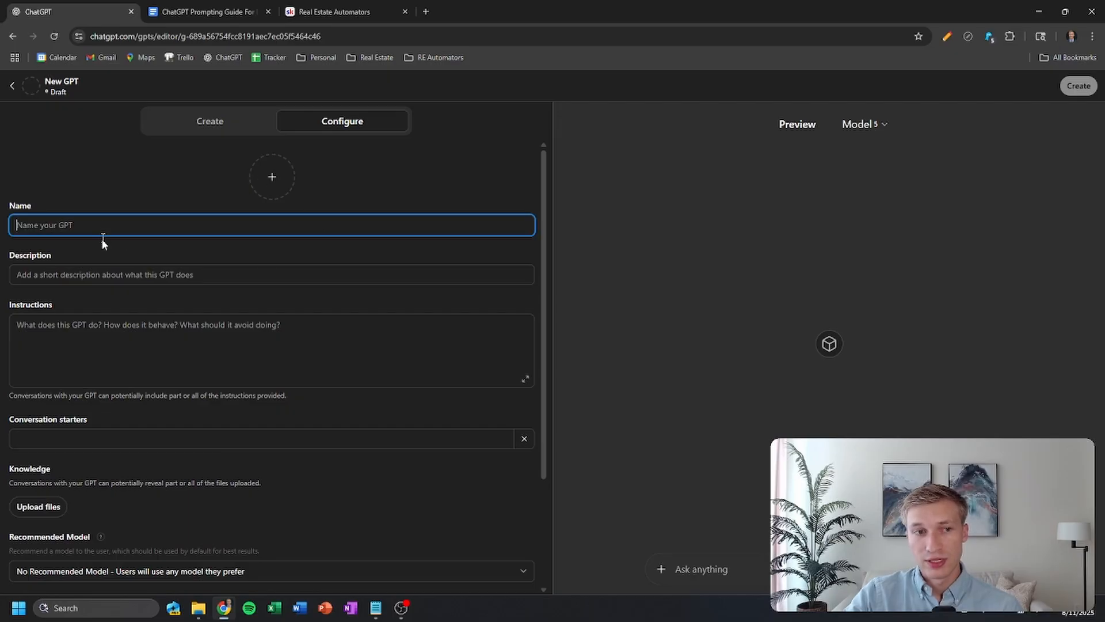
left_click(85, 279)
left_click(59, 355)
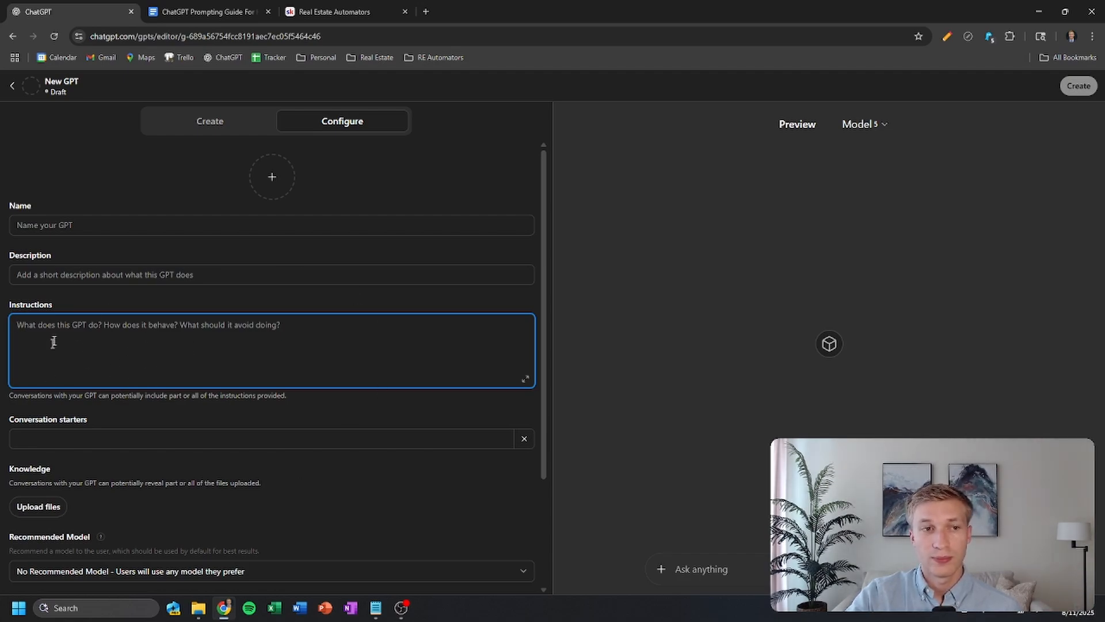
scroll(58, 402, "down", 2)
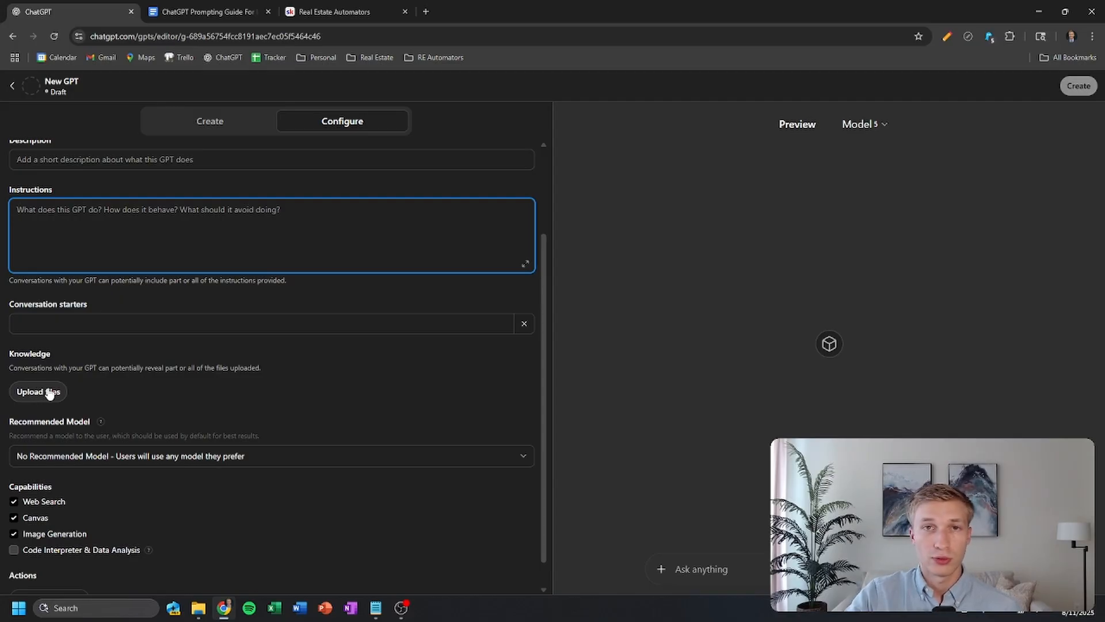
- Leave the new GPT draft, look at the Google Update Press Releaser GPT, and return to a new chat
scroll(50, 393, "up", 2)
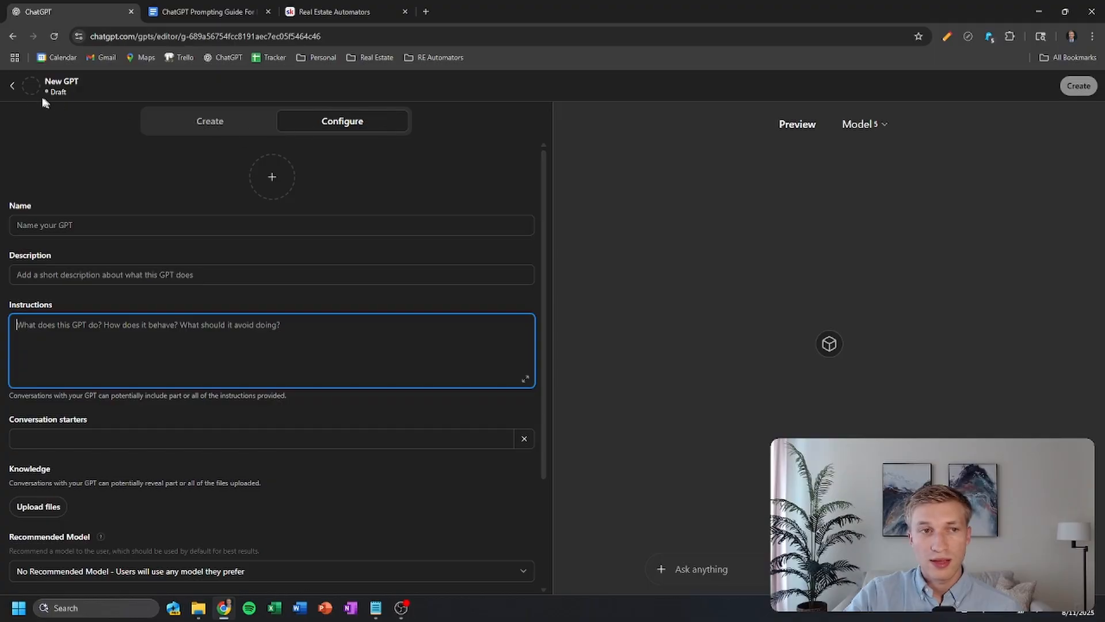
left_click(11, 86)
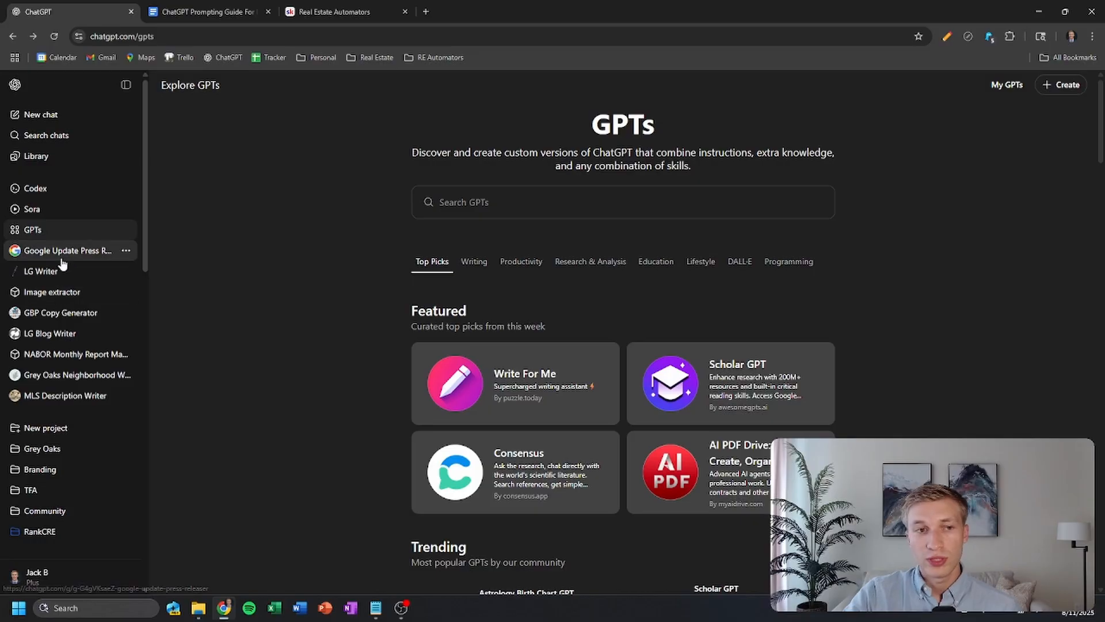
left_click(78, 250)
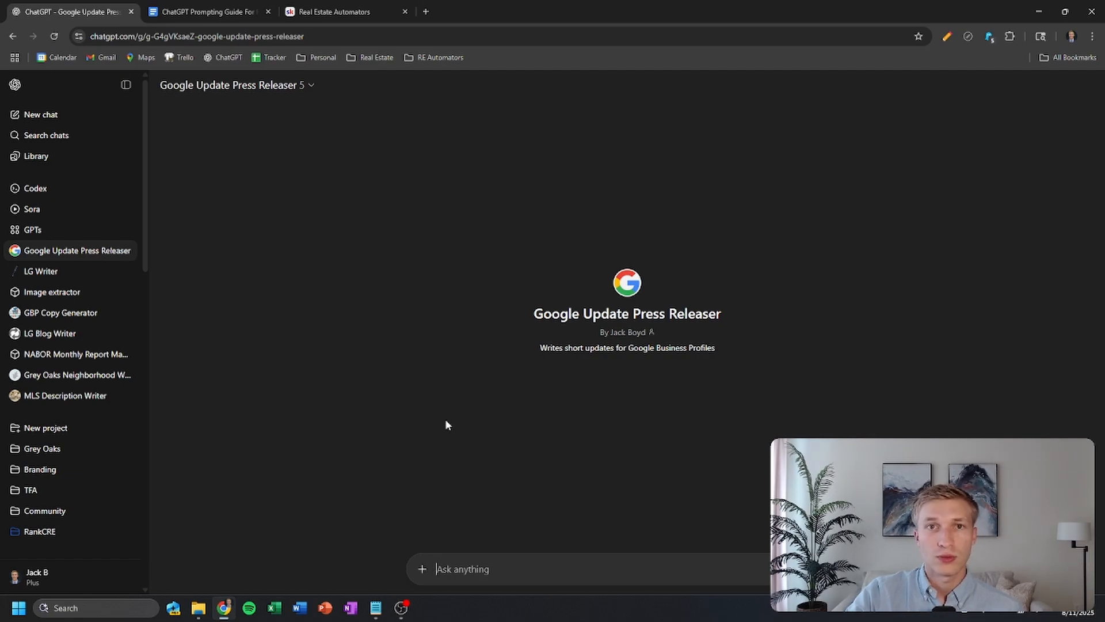
left_click(76, 118)
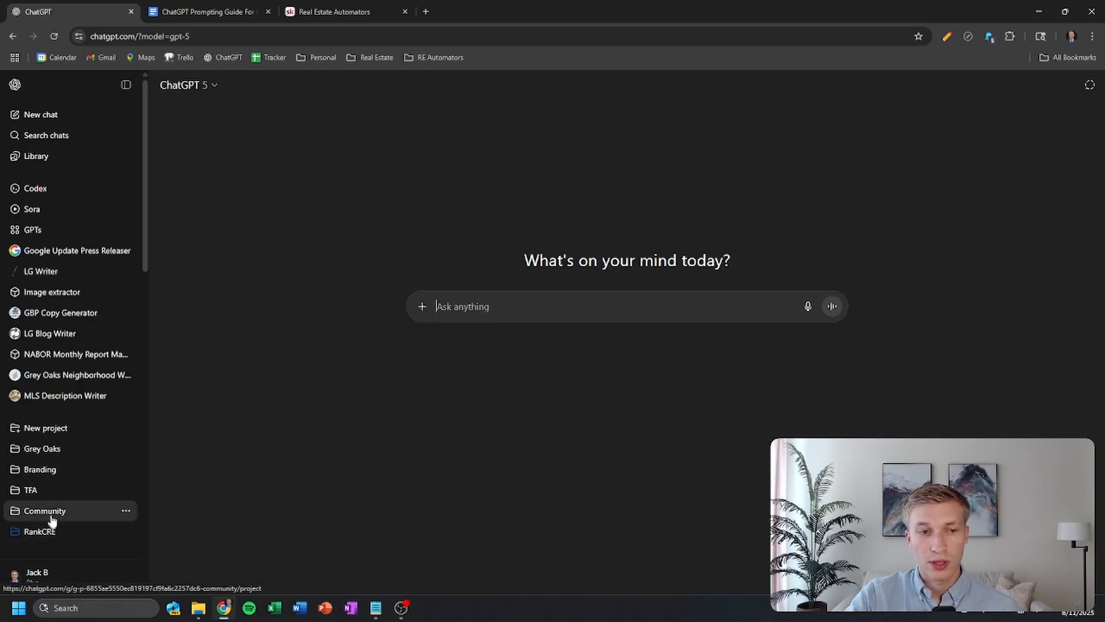
- Create a new project named Social Media
left_click(58, 430)
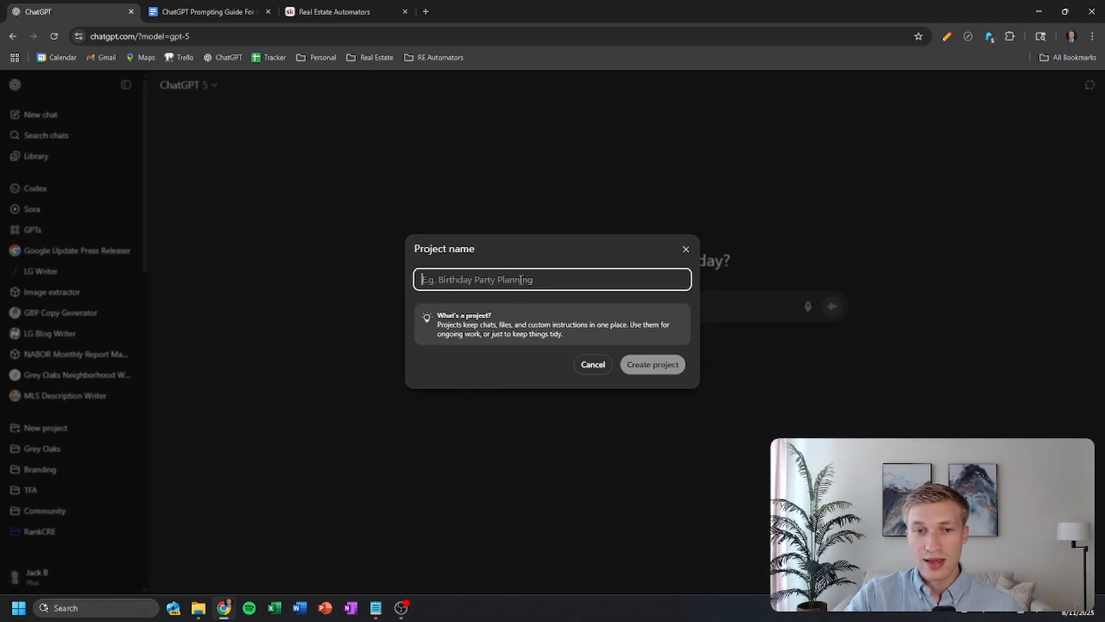
type("Social Media")
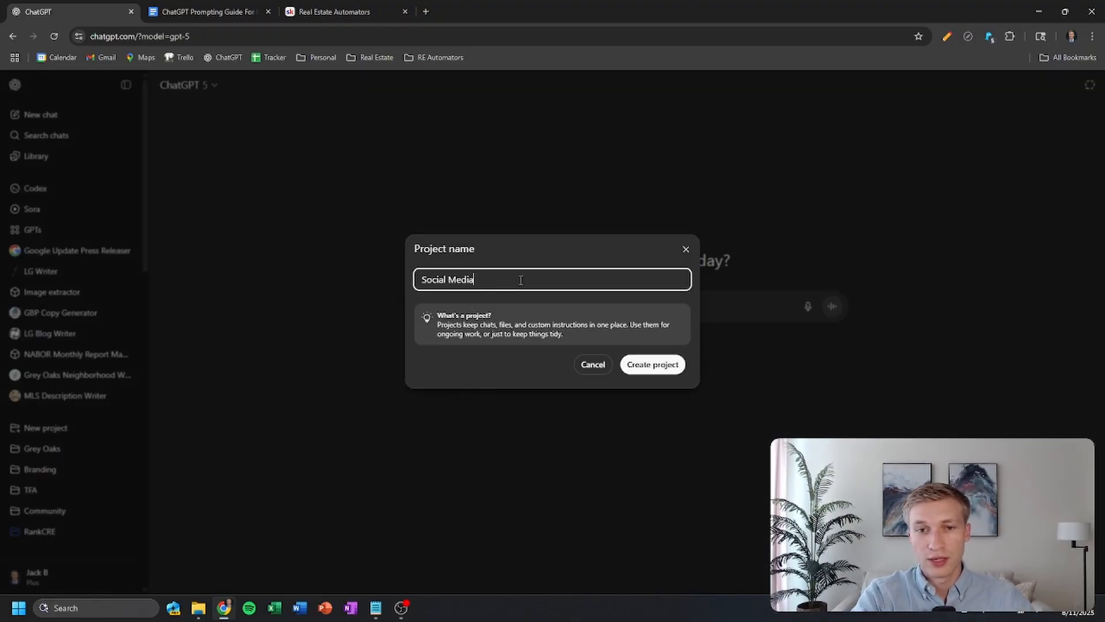
left_click(637, 367)
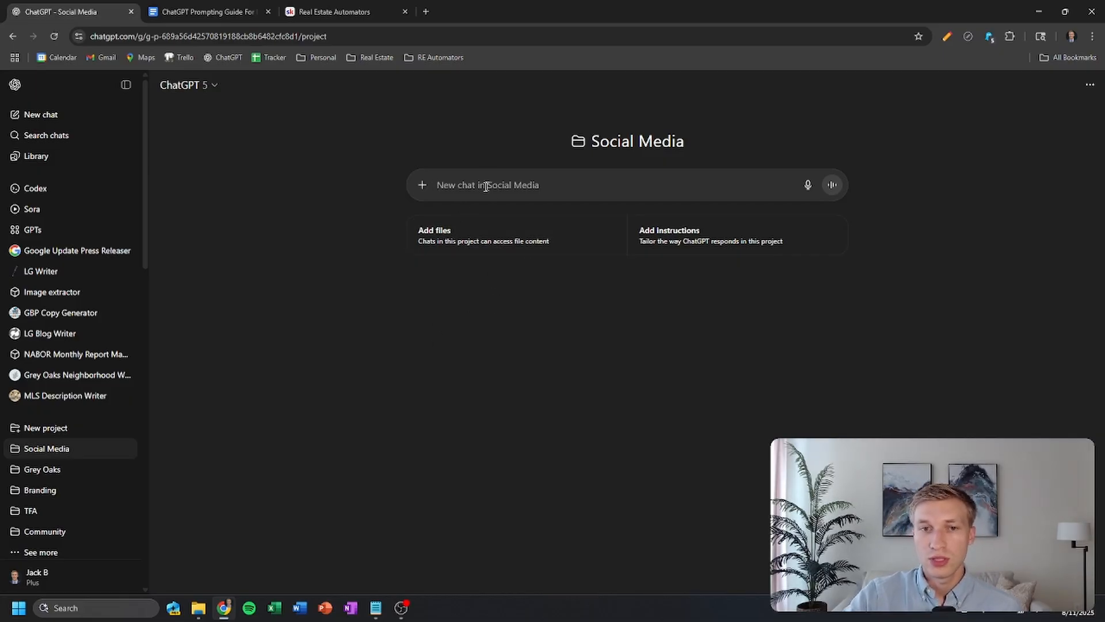
- Look over the prompt tools available in the Social Media project and open its custom instructions
left_click(423, 185)
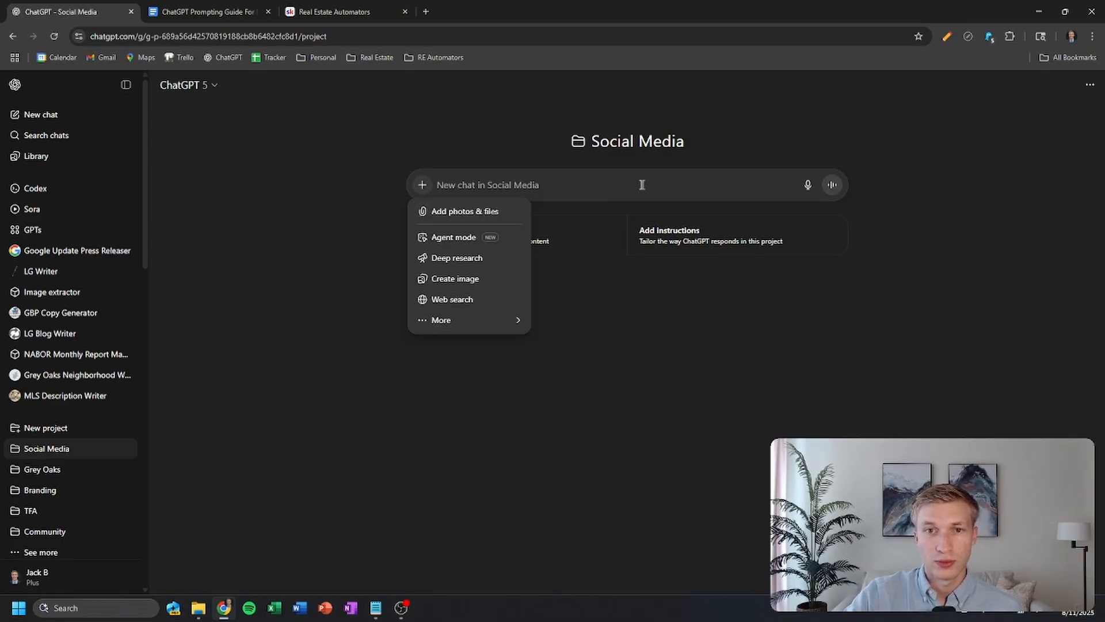
left_click(566, 188)
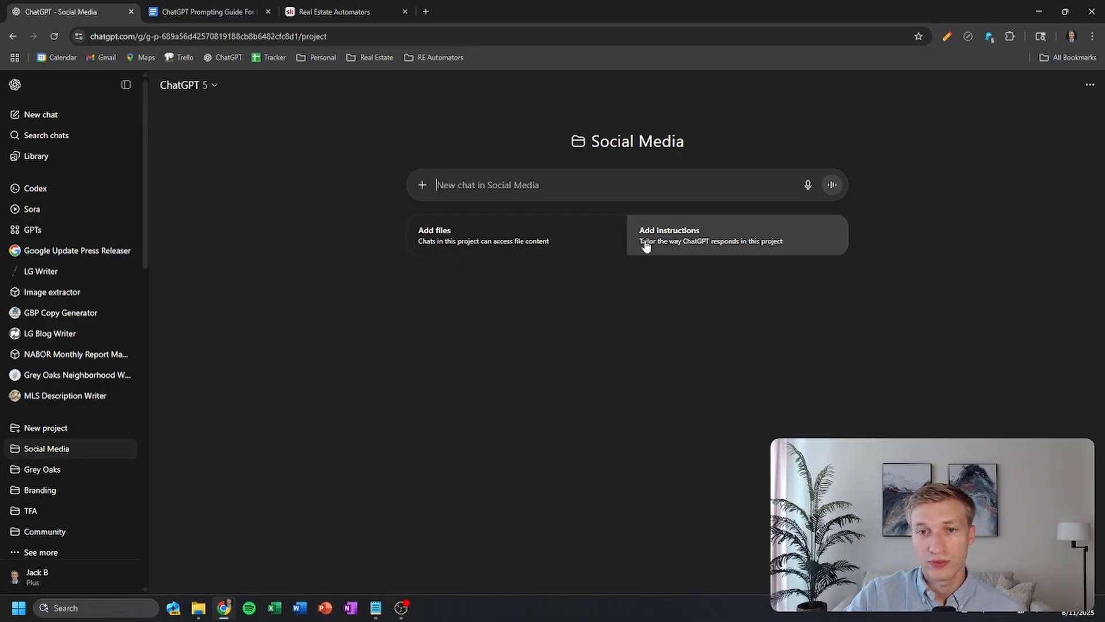
left_click(691, 241)
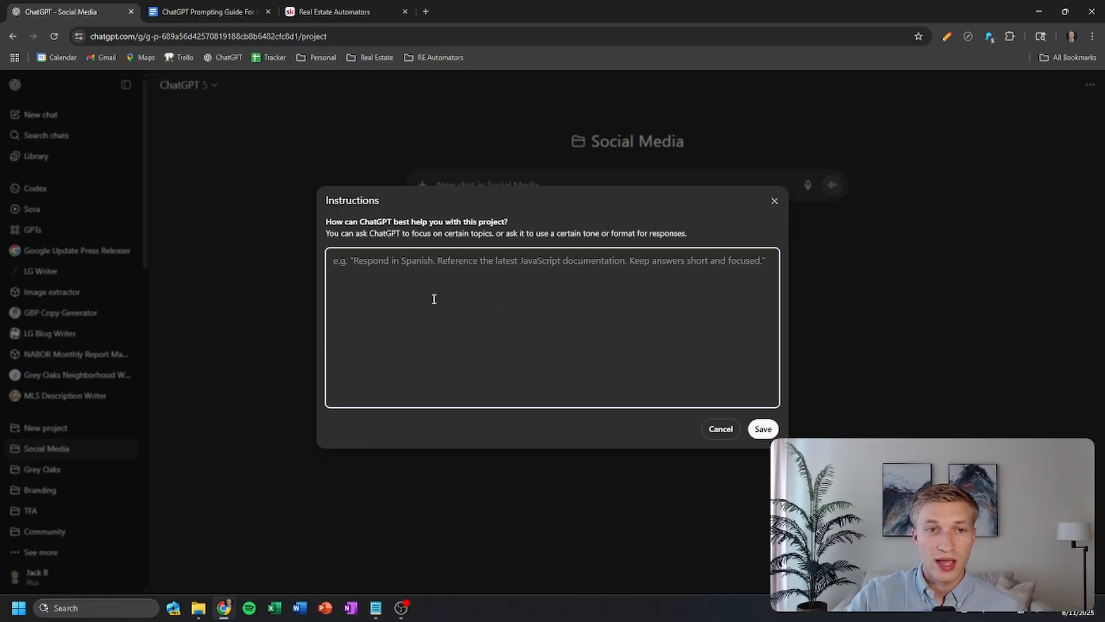
- Switch to the ChatGPT Prompting Guide For Realtors in Google Docs and review its Prompt Format section
left_click(207, 11)
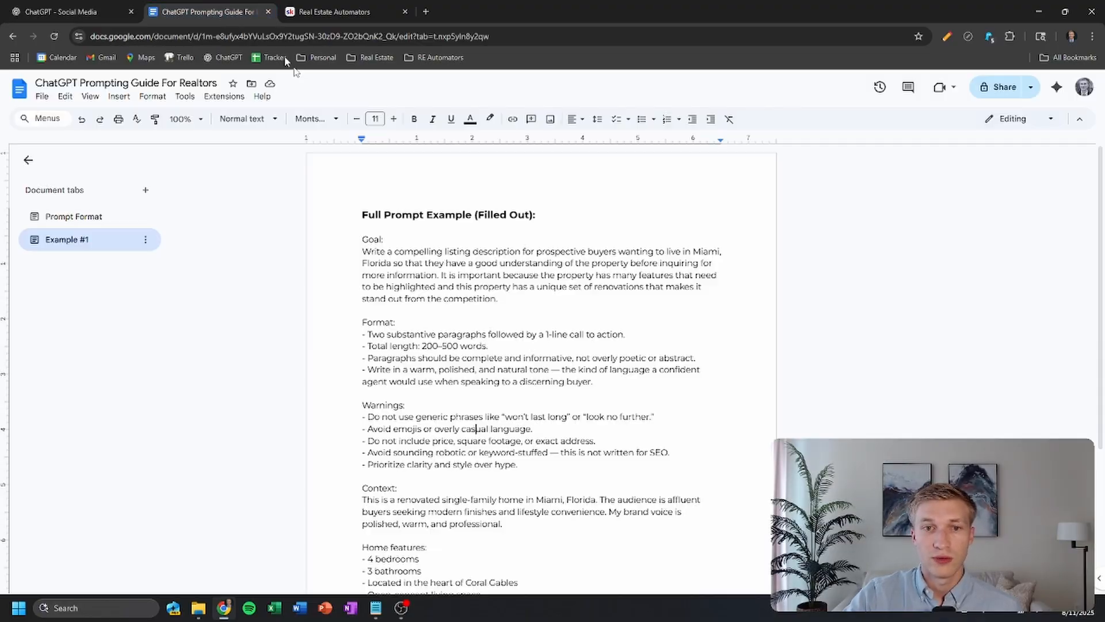
left_click(87, 217)
scroll(427, 489, "down", 2)
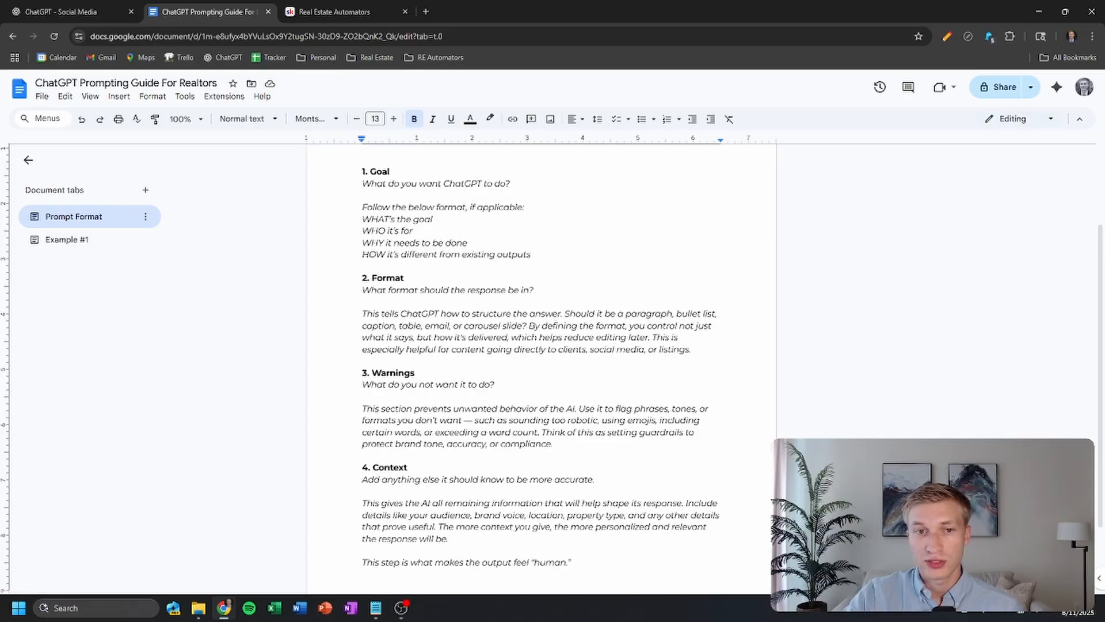
scroll(541, 345, "up", 3)
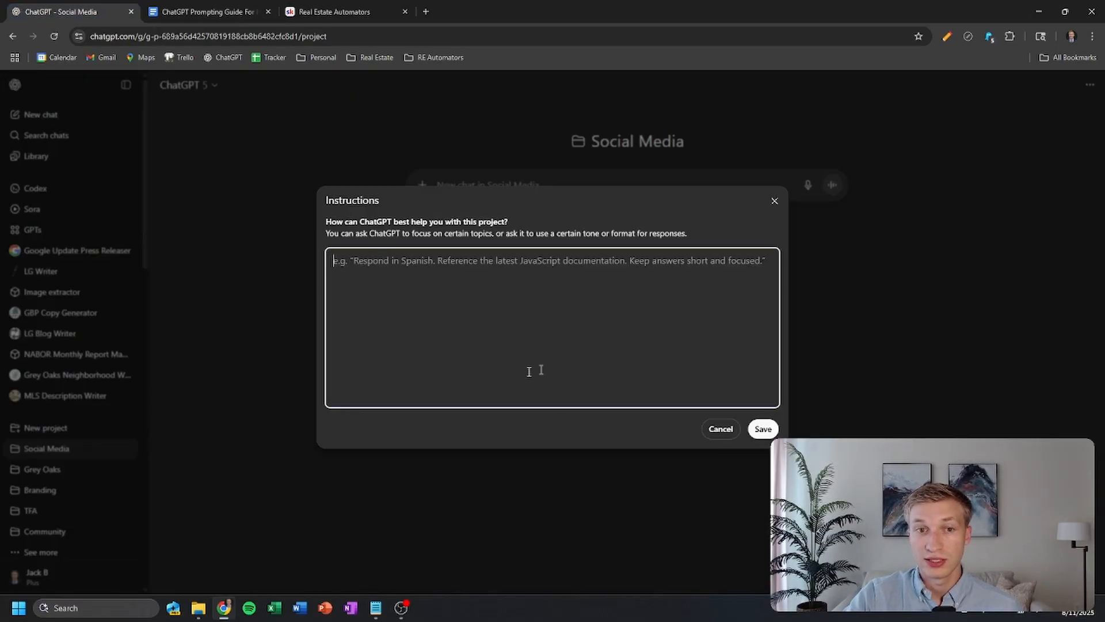
- Return to ChatGPT, close the project instructions without adding any, and start a new chat outside the project
left_click(774, 200)
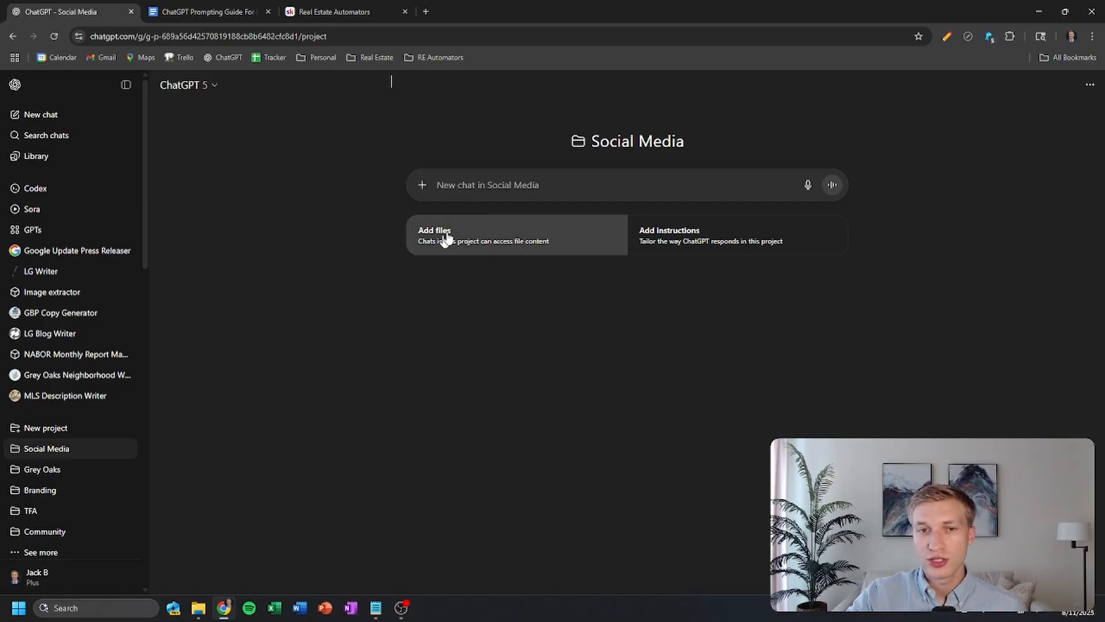
left_click(504, 178)
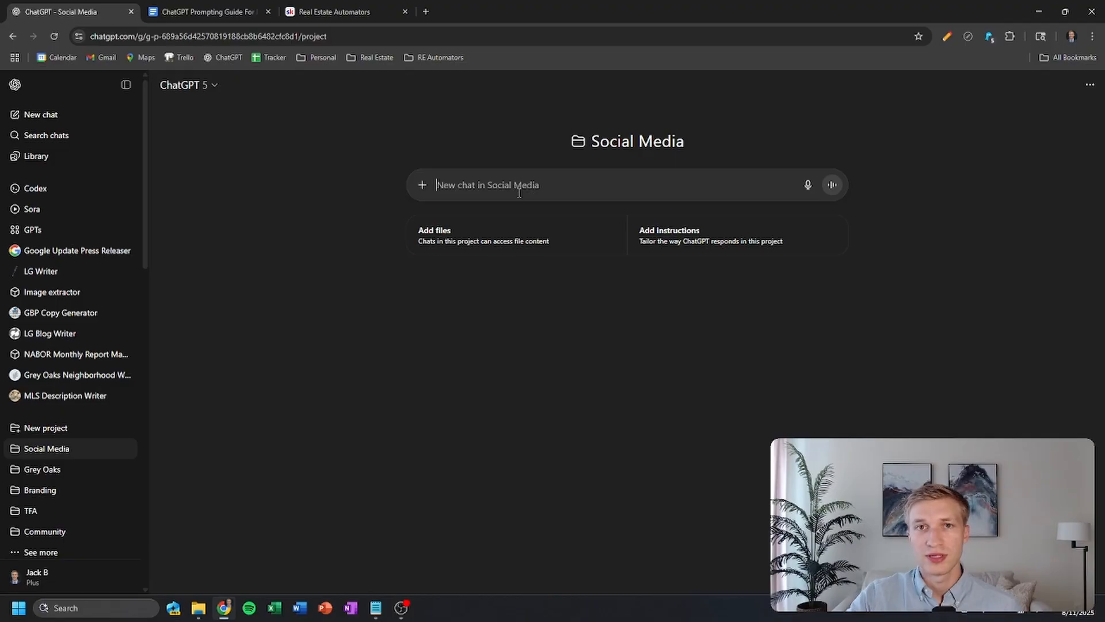
left_click(54, 114)
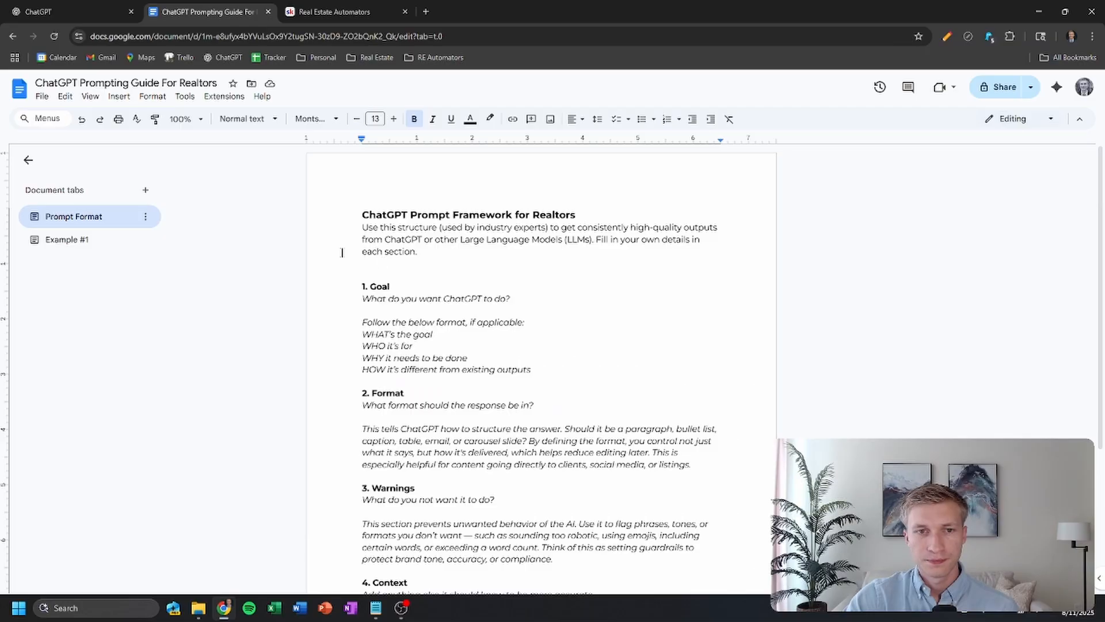
- Switch to the prompting guide in Google Docs and read the framework's Goal, Format, Warnings and Context sections
scroll(329, 198, "down", 4)
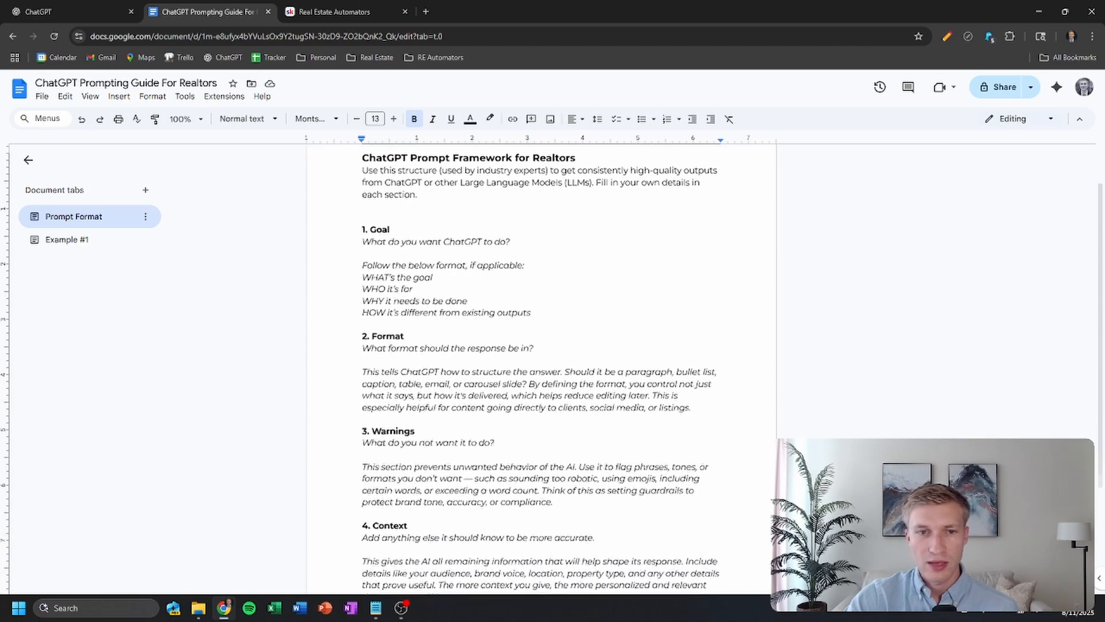
scroll(404, 257, "up", 4)
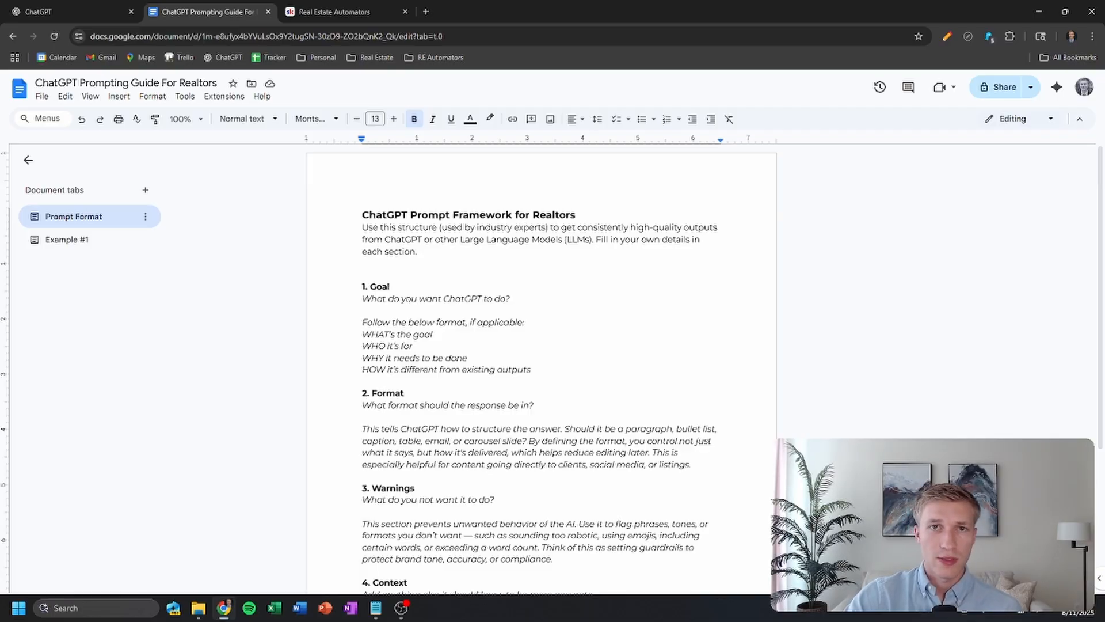
scroll(369, 247, "down", 1)
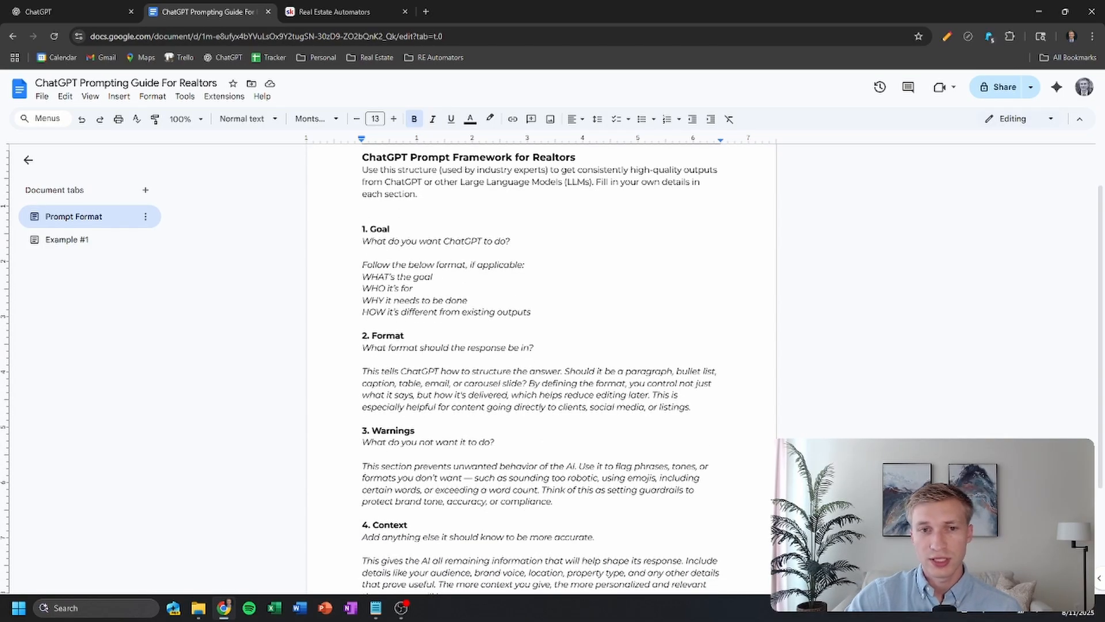
scroll(449, 343, "down", 1)
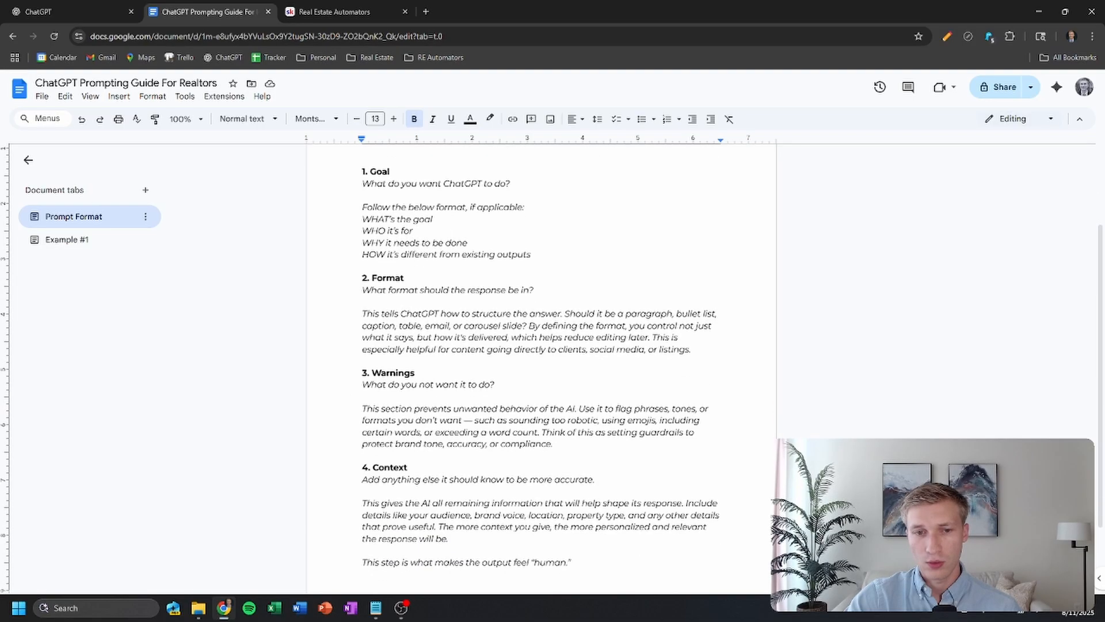
scroll(442, 471, "up", 2)
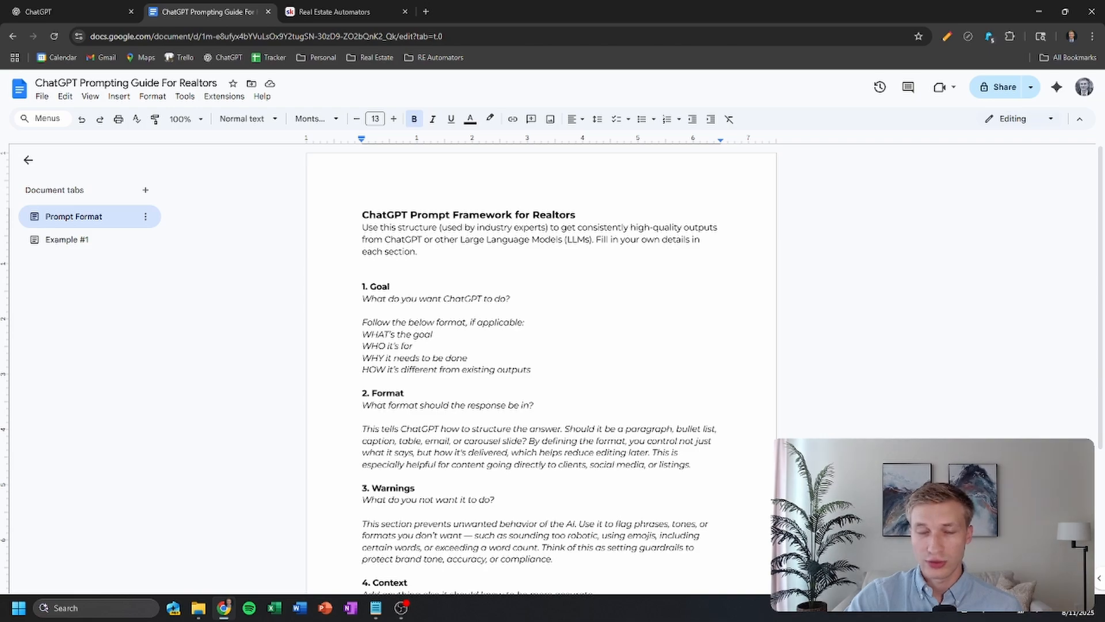
scroll(541, 369, "down", 1)
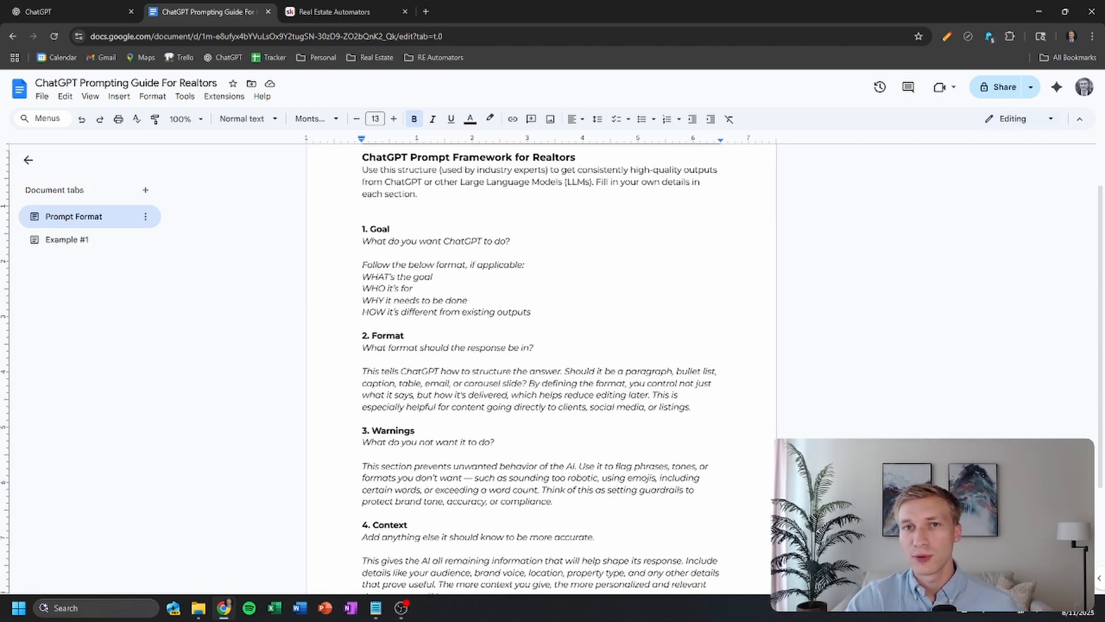
scroll(473, 395, "down", 2)
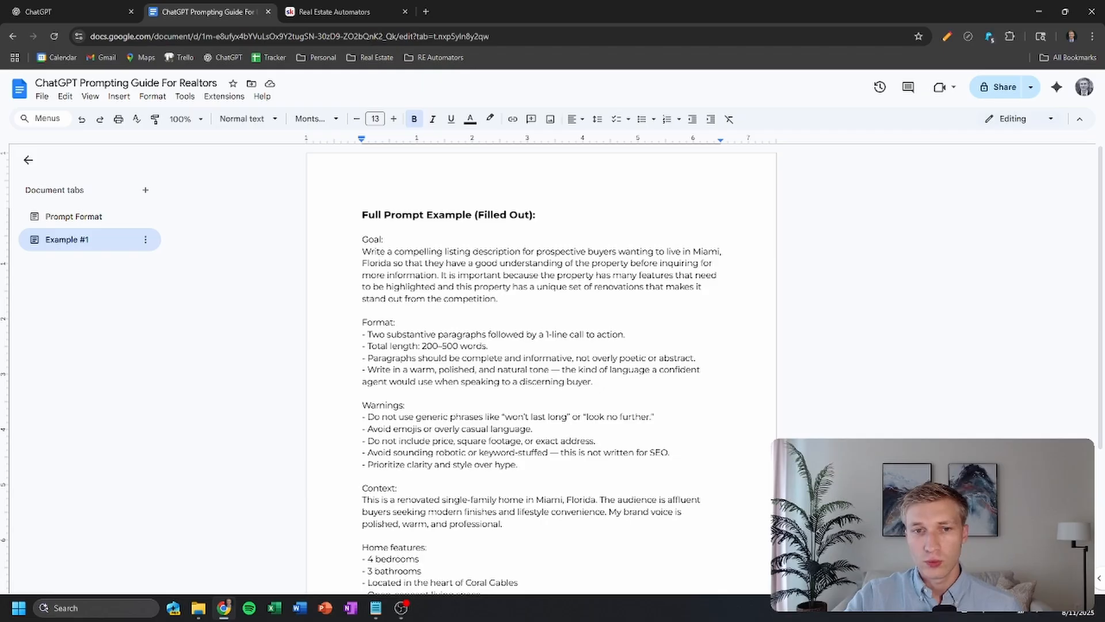
- Examine the Goal and Format sections of Example #1, highlighting the listing description, location, length and tone wording
left_click_drag(394, 252, 523, 254)
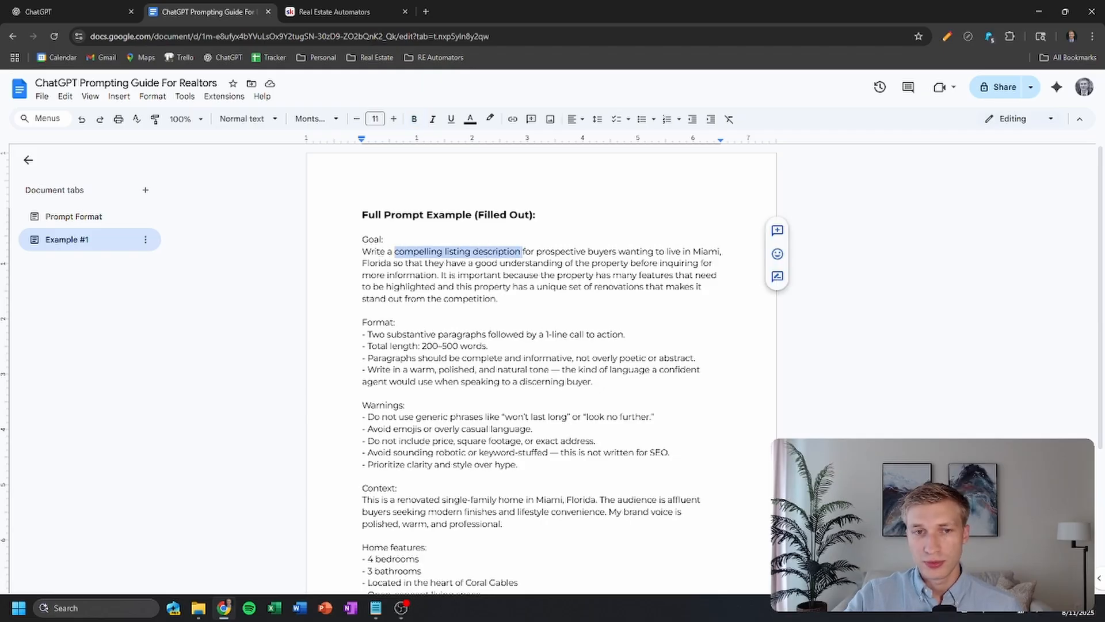
left_click(457, 275)
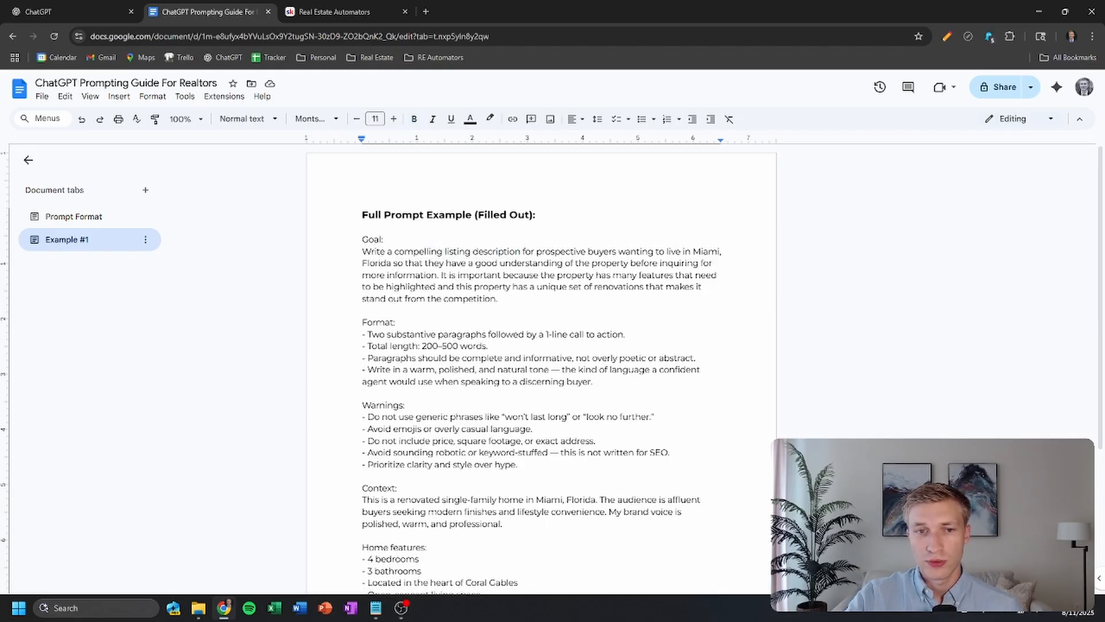
left_click(386, 406)
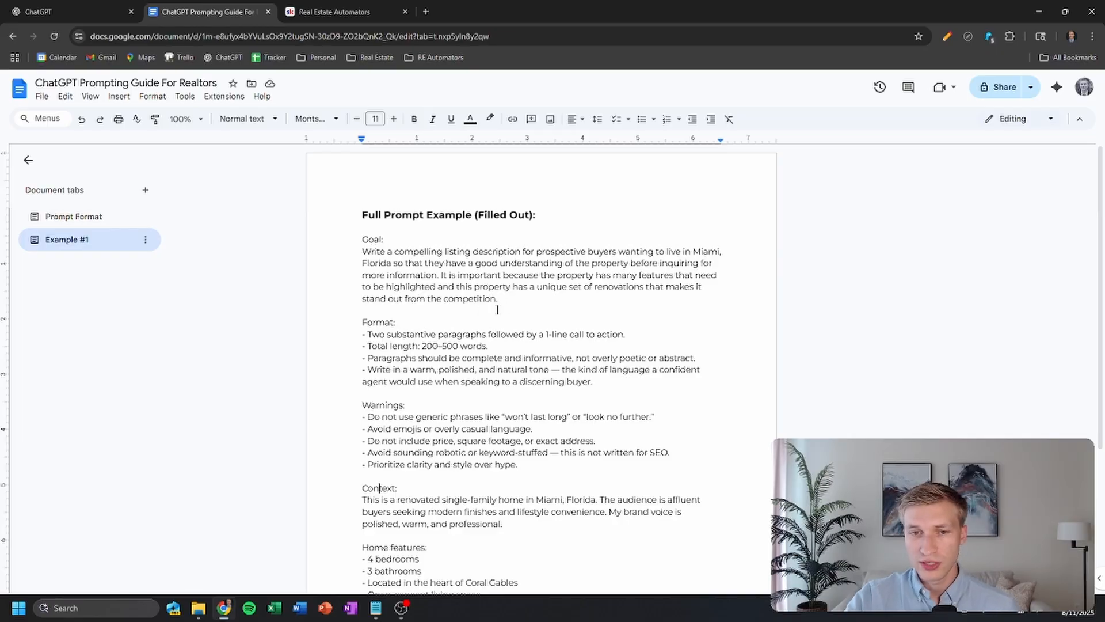
scroll(482, 316, "down", 1)
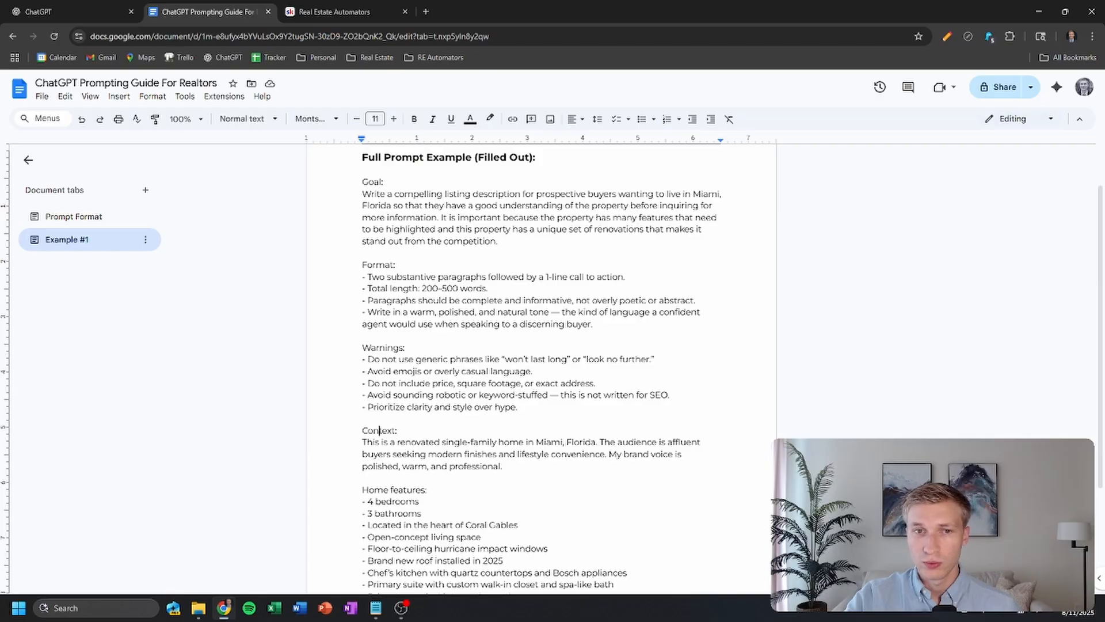
left_click_drag(394, 194, 520, 194)
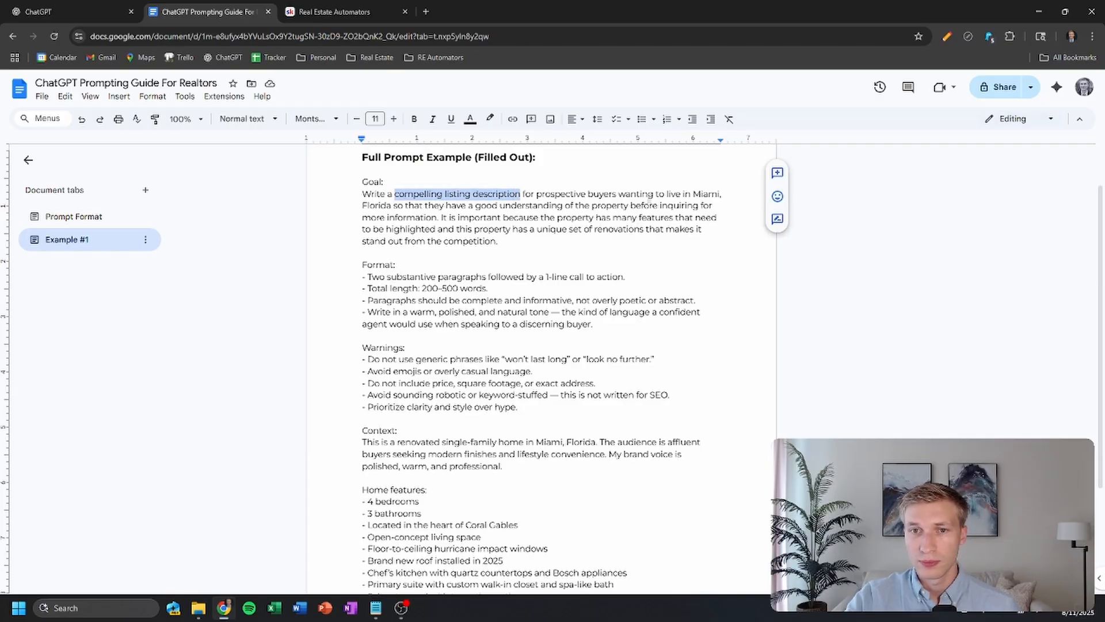
left_click_drag(693, 194, 722, 195)
left_click(646, 208)
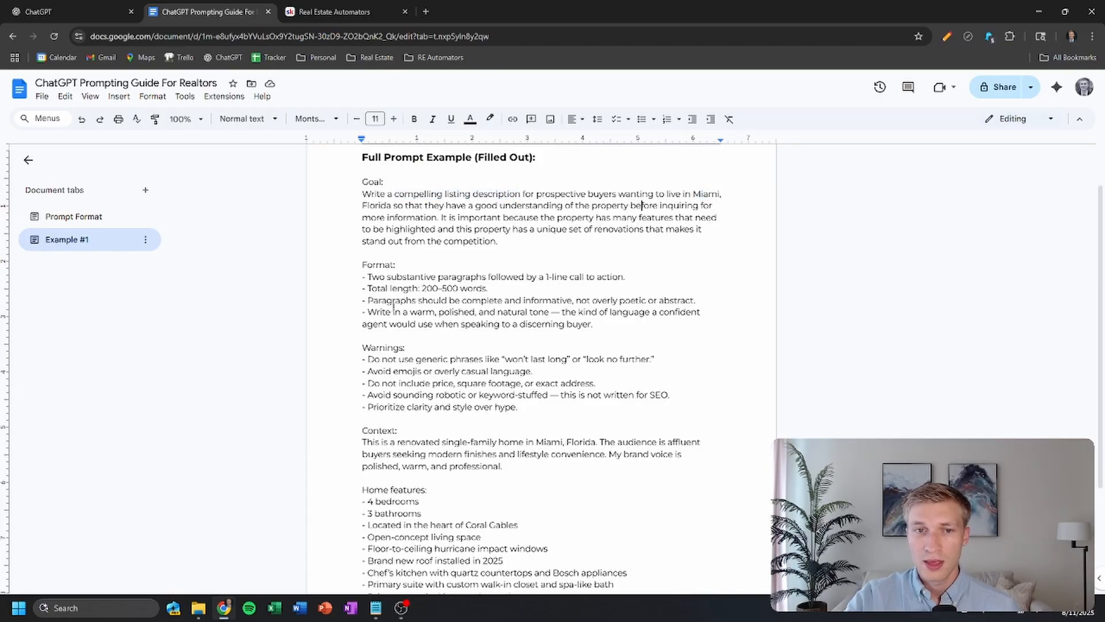
left_click_drag(389, 277, 484, 288)
left_click(461, 329)
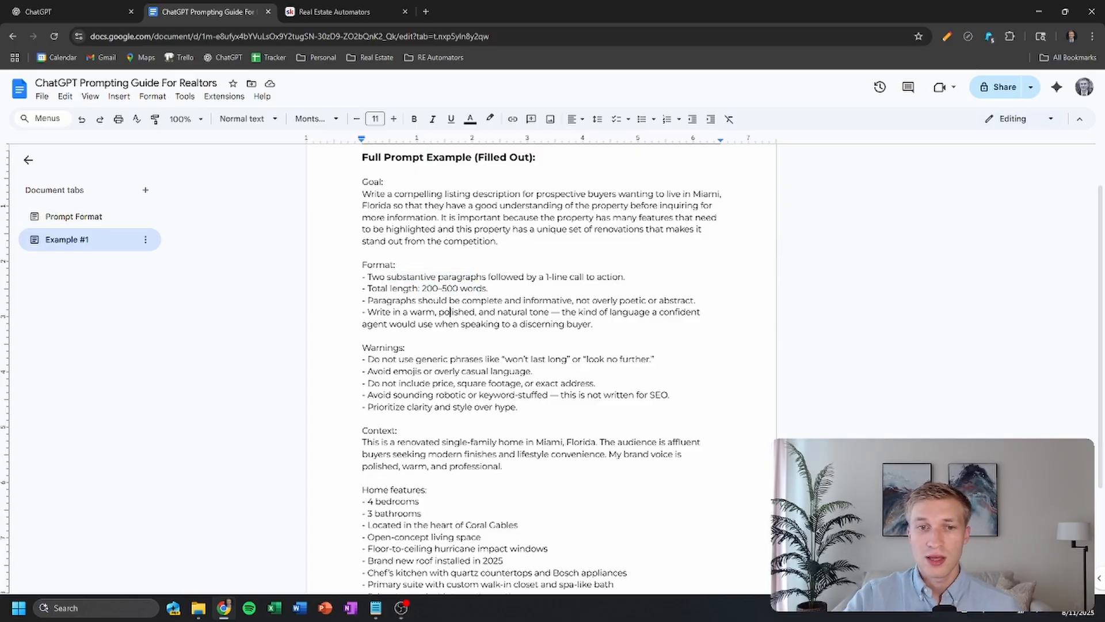
left_click_drag(410, 311, 549, 311)
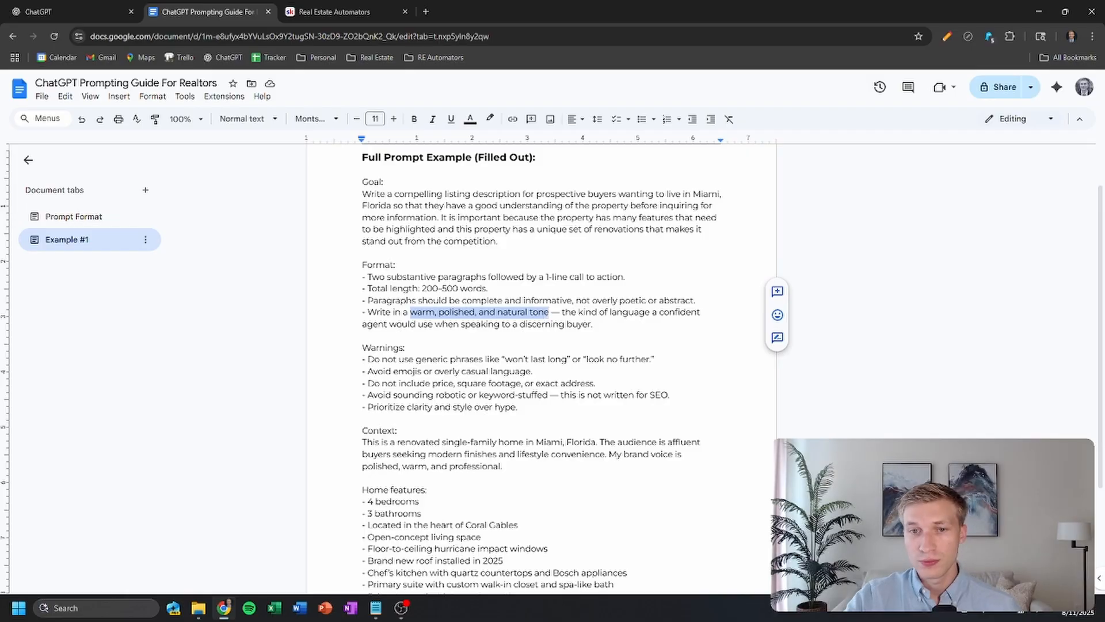
left_click(510, 365)
- Read the Warnings, Context and Home features of the filled-out example prompt, highlighting the feature list, and return to its beginning
scroll(379, 313, "down", 1)
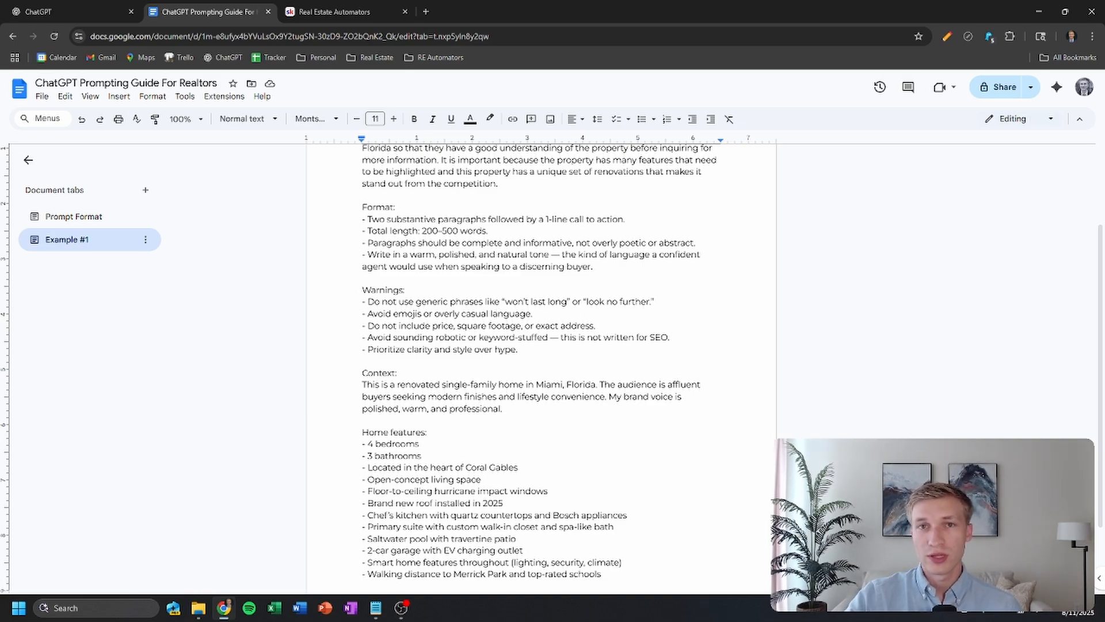
scroll(455, 323, "down", 1)
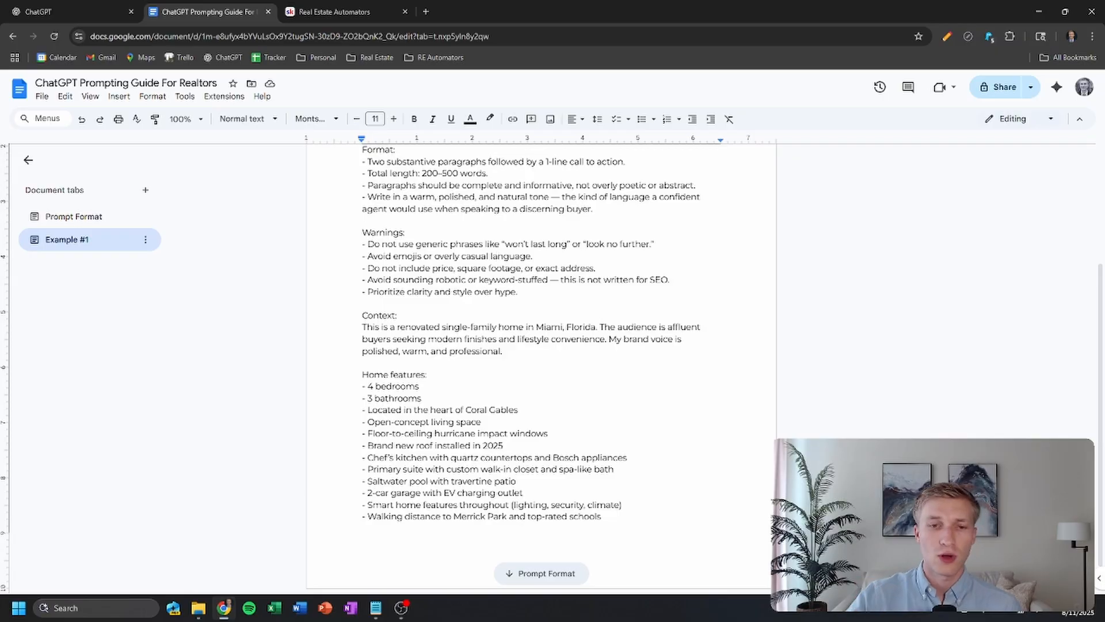
left_click_drag(362, 386, 484, 493)
left_click(442, 445)
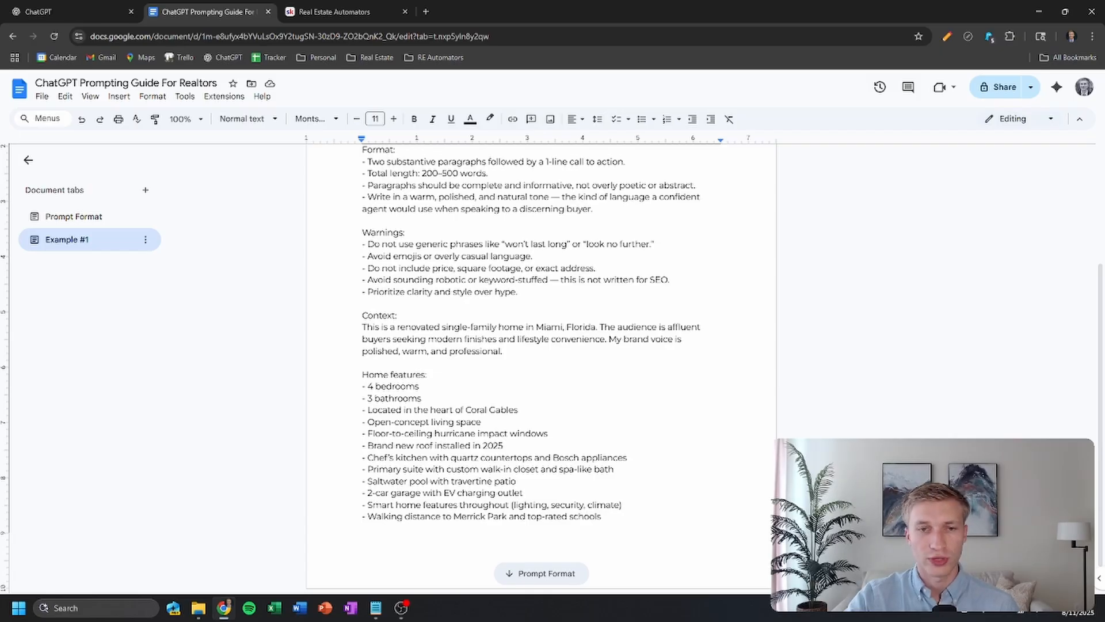
scroll(464, 426, "down", 1)
scroll(464, 433, "up", 3)
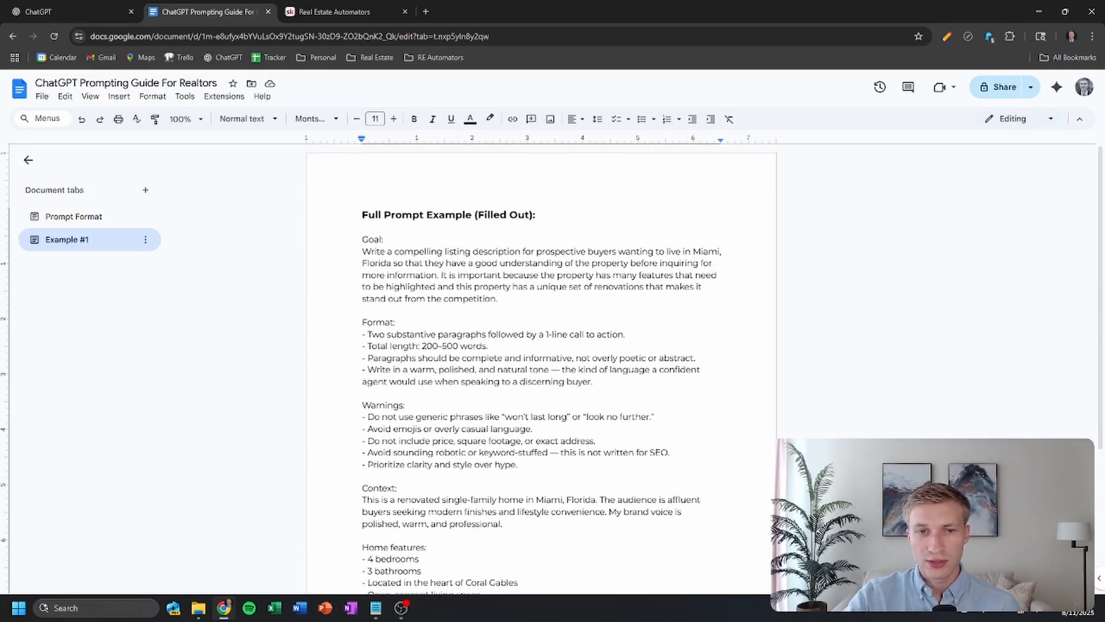
- Select and copy the whole filled-out example prompt, from the Goal section through the last home feature
left_click_drag(362, 239, 612, 482)
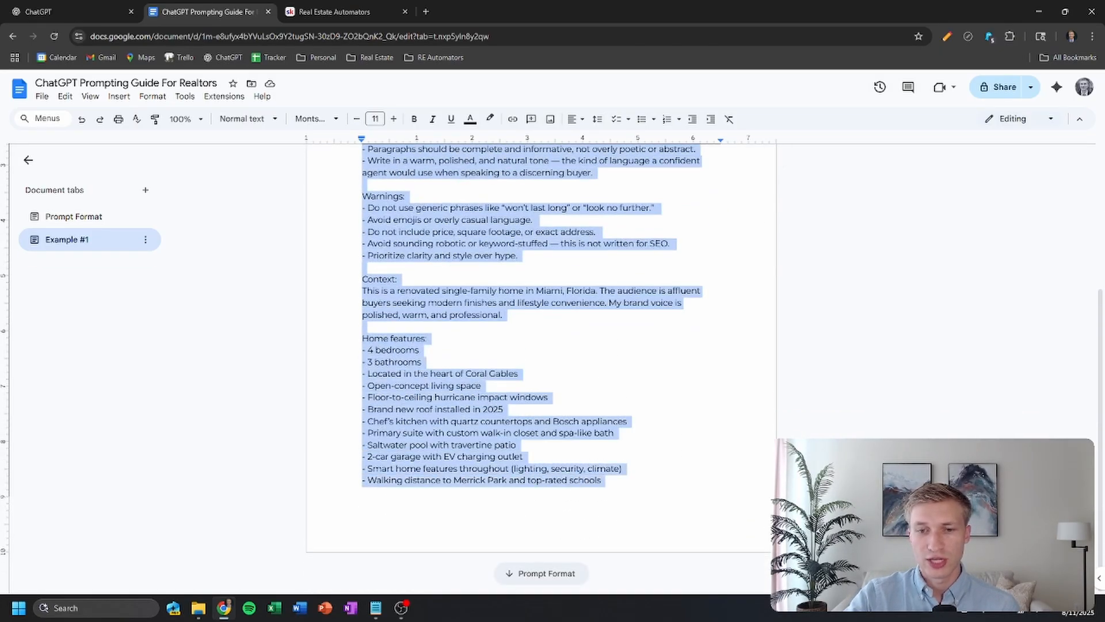
scroll(518, 345, "up", 4)
scroll(518, 345, "down", 4)
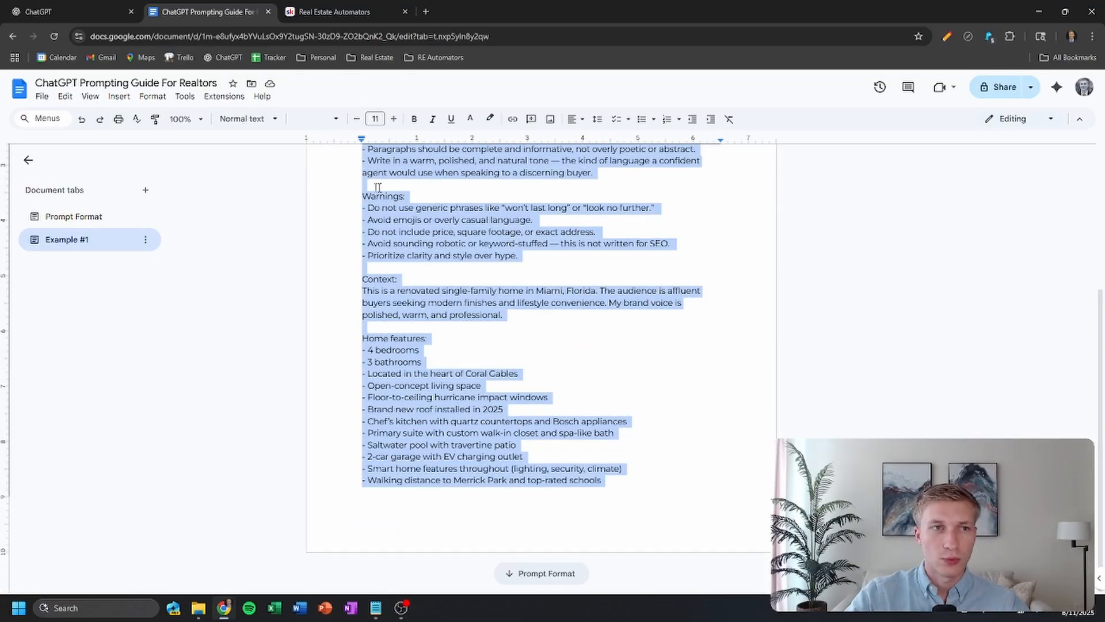
- Switch to ChatGPT and choose the GPT-5 flagship model for the new chat
left_click(35, 11)
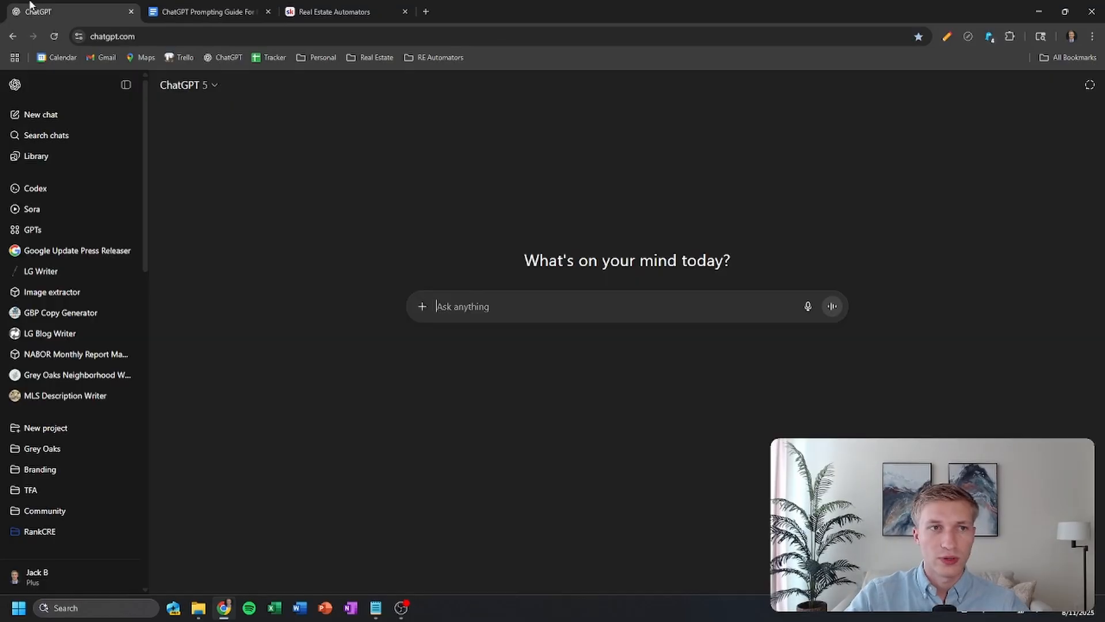
left_click(215, 87)
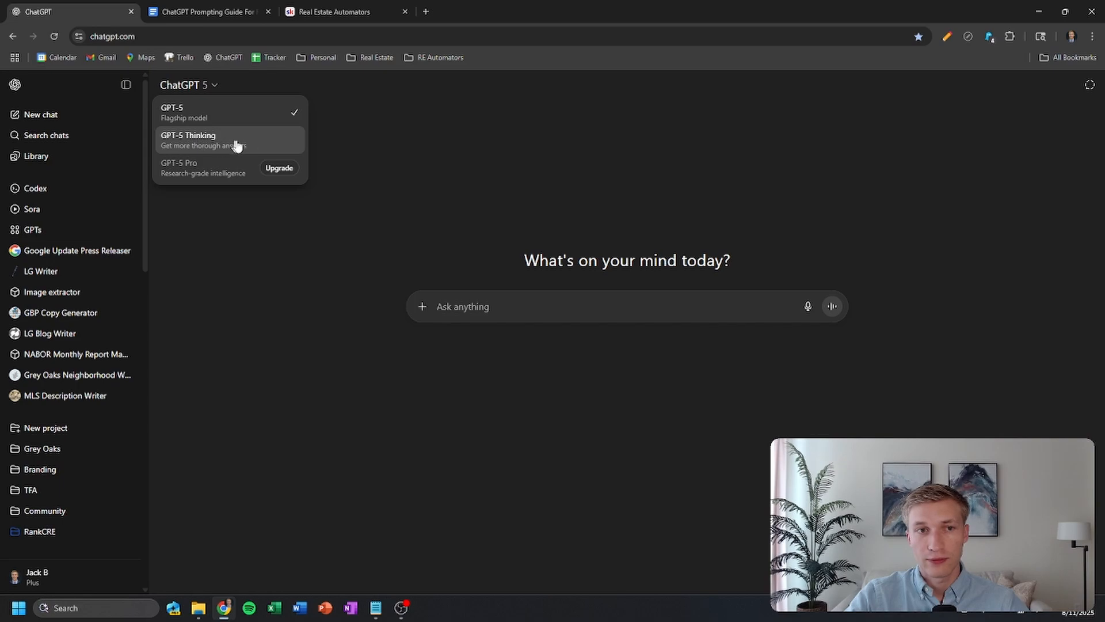
left_click(213, 115)
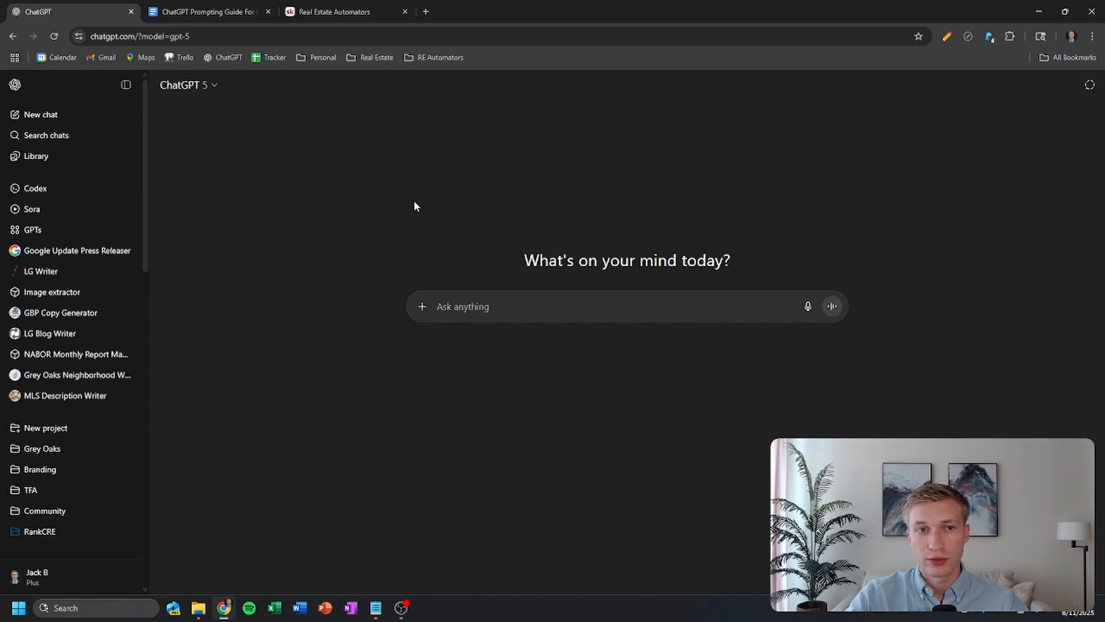
- Paste the copied listing description prompt into the new chat, review it and send it
left_click(496, 312)
key("ctrl+v")
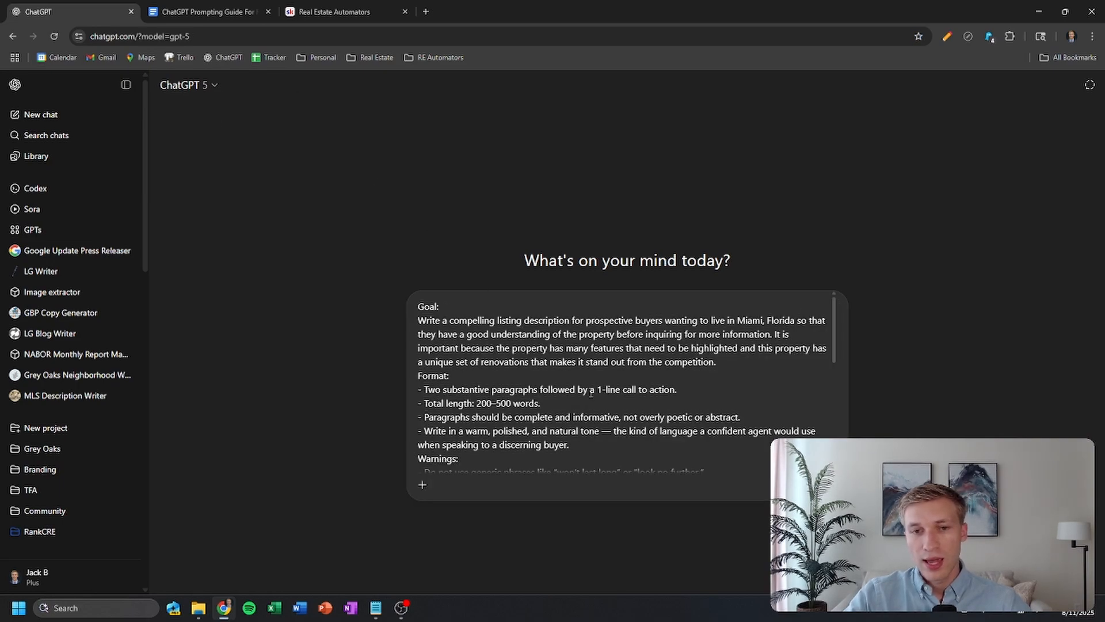
scroll(611, 393, "down", 10)
scroll(611, 393, "up", 10)
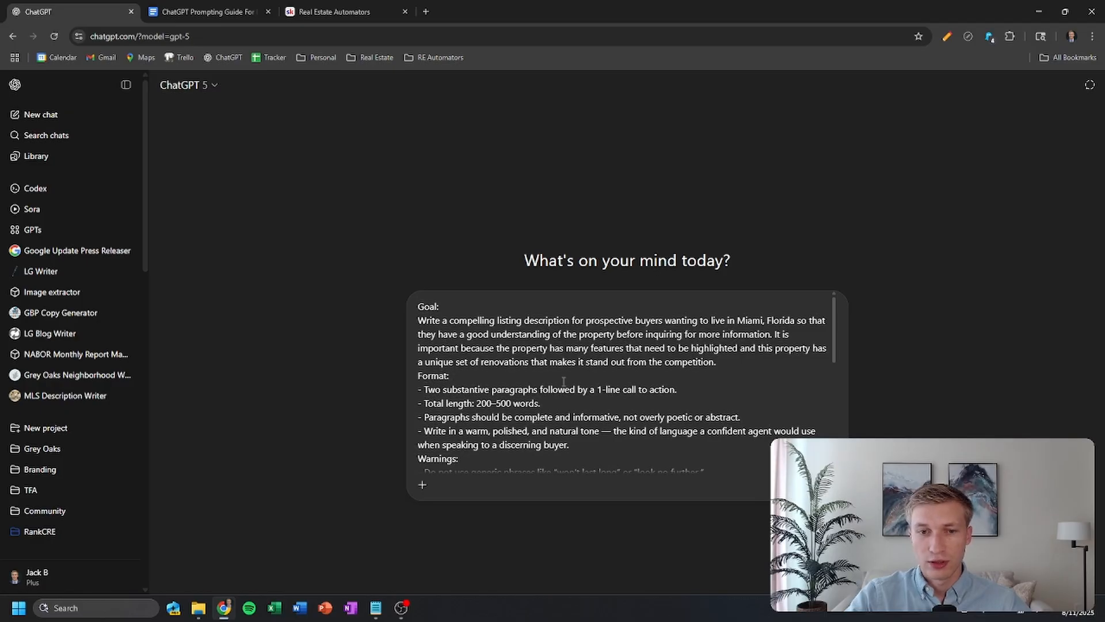
key("ctrl+a")
key("BackSpace")
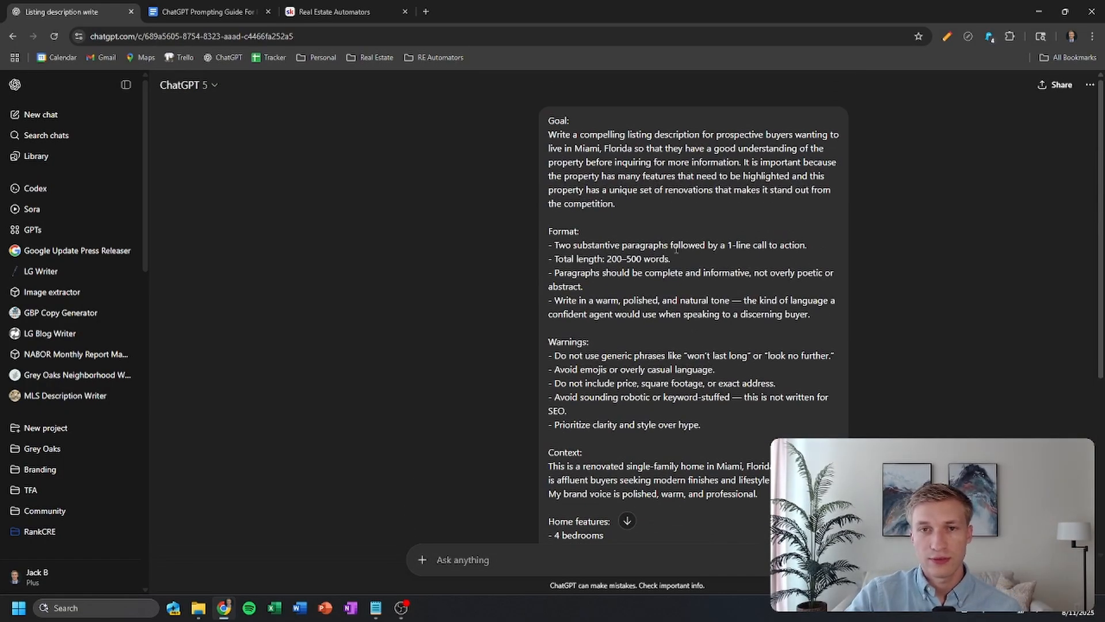
- Compare the generated two-paragraph listing description and call to action with the prompt, and check the list of available models
scroll(696, 341, "down", 5)
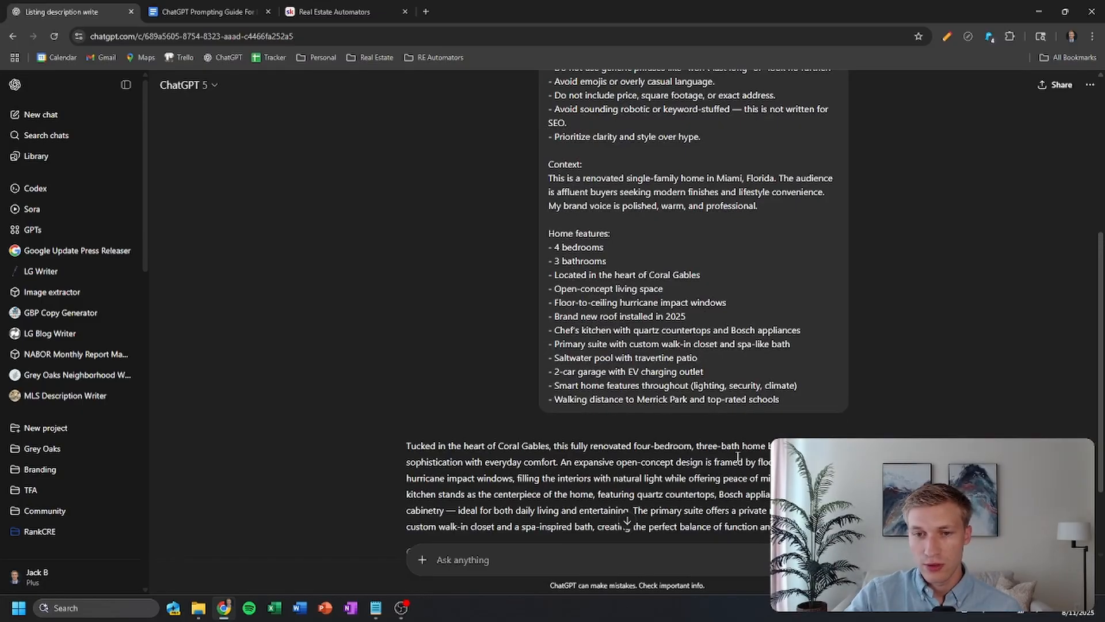
scroll(633, 403, "down", 2)
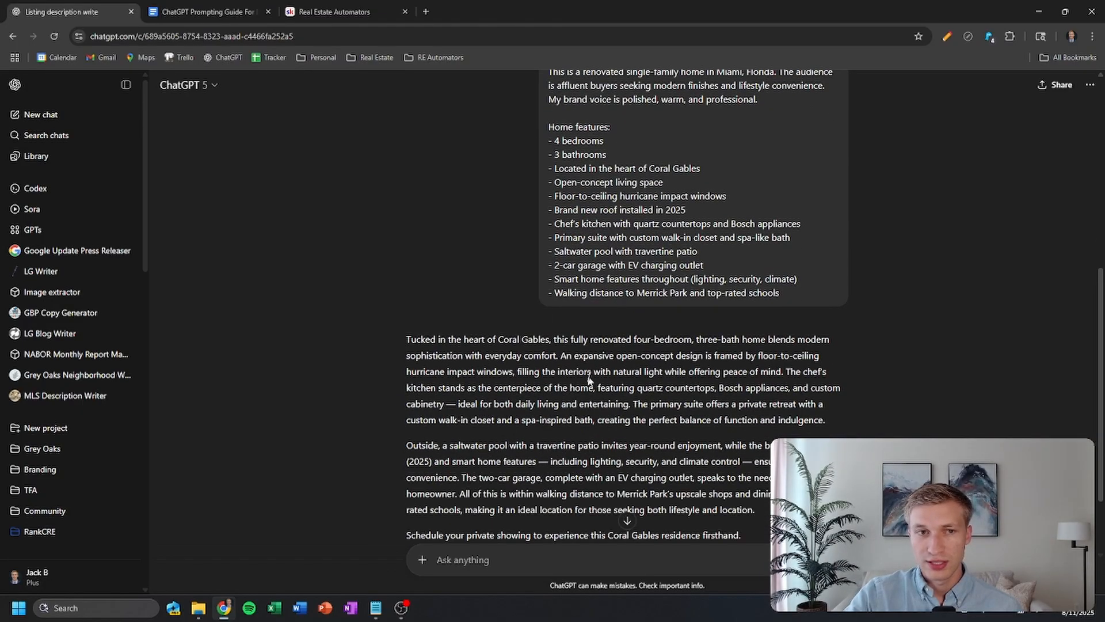
scroll(590, 380, "up", 4)
left_click(203, 86)
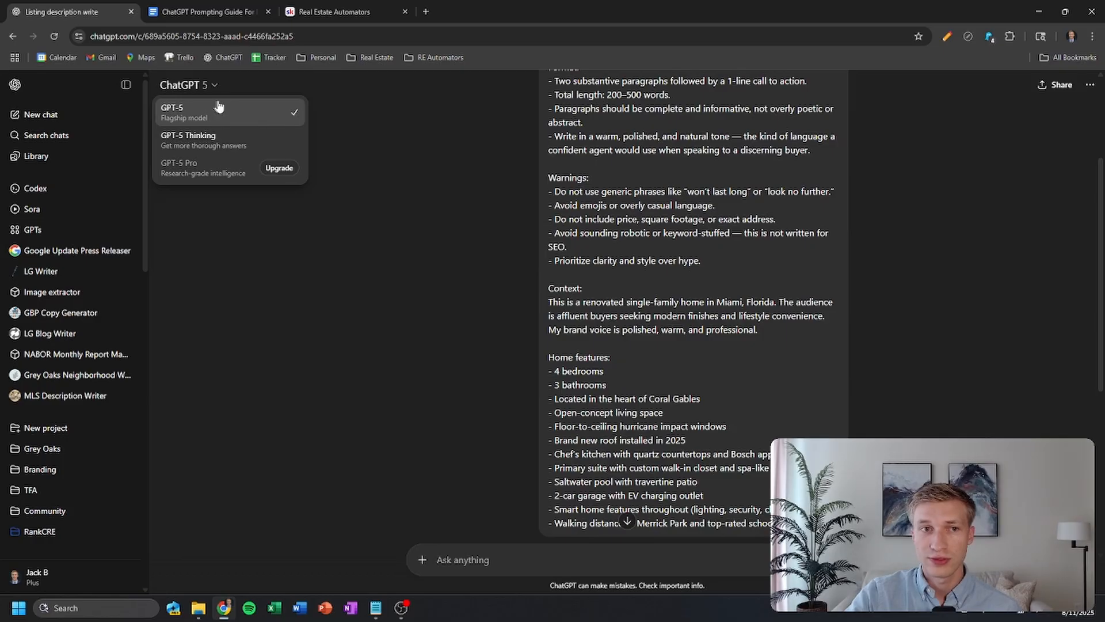
left_click(211, 85)
scroll(471, 204, "down", 6)
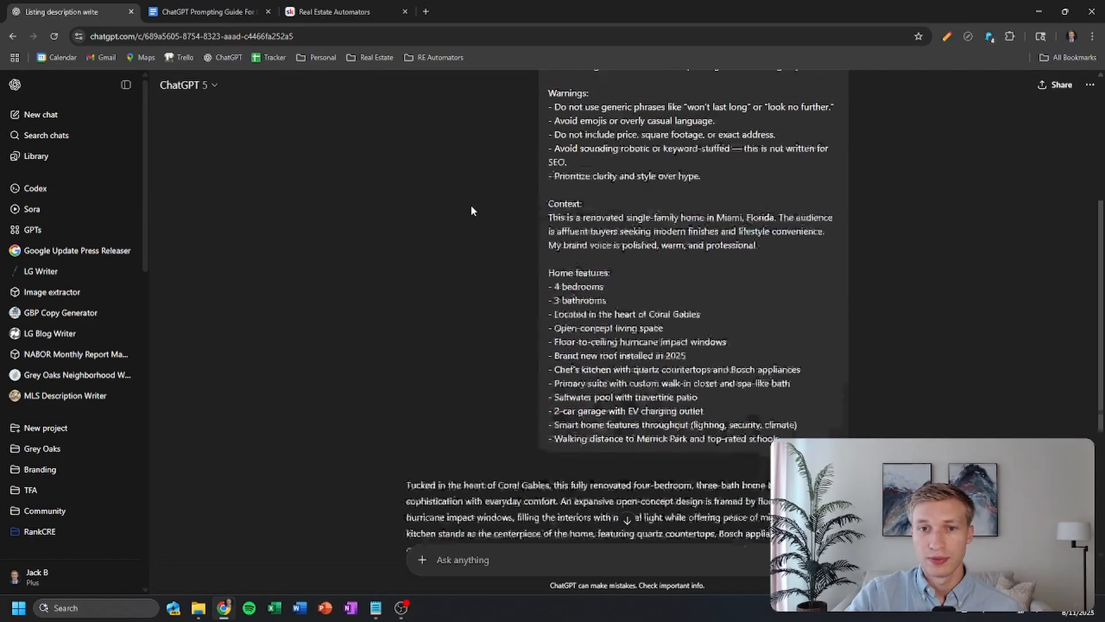
left_click_drag(408, 236, 756, 434)
left_click(709, 345)
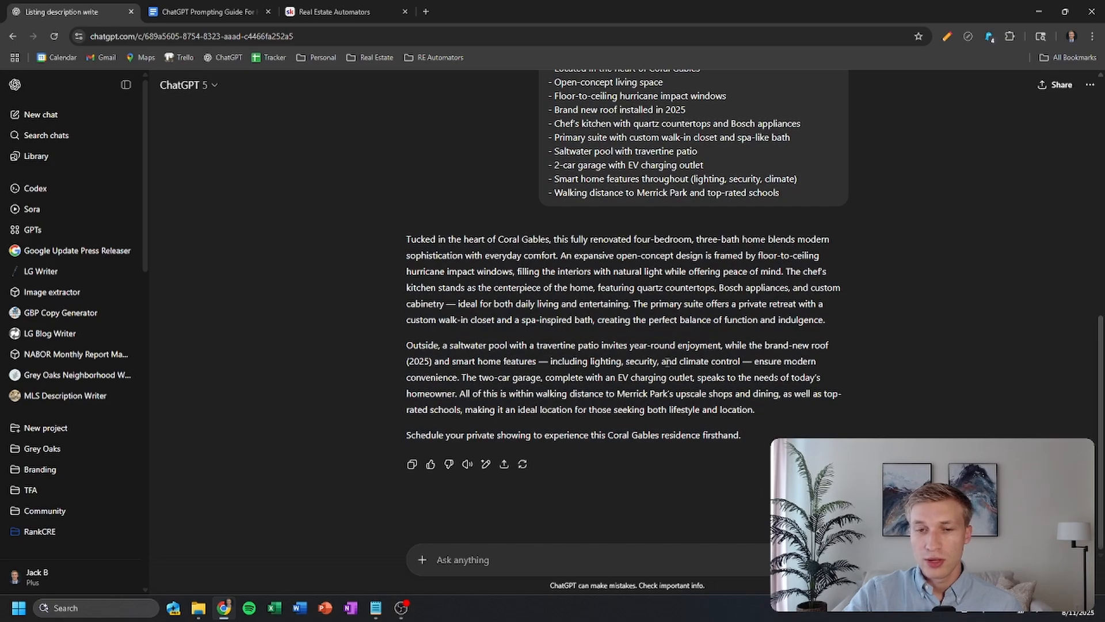
- Switch to the prompting guide in Google Docs and review the Prompt Format framework alongside Example #1
left_click(201, 11)
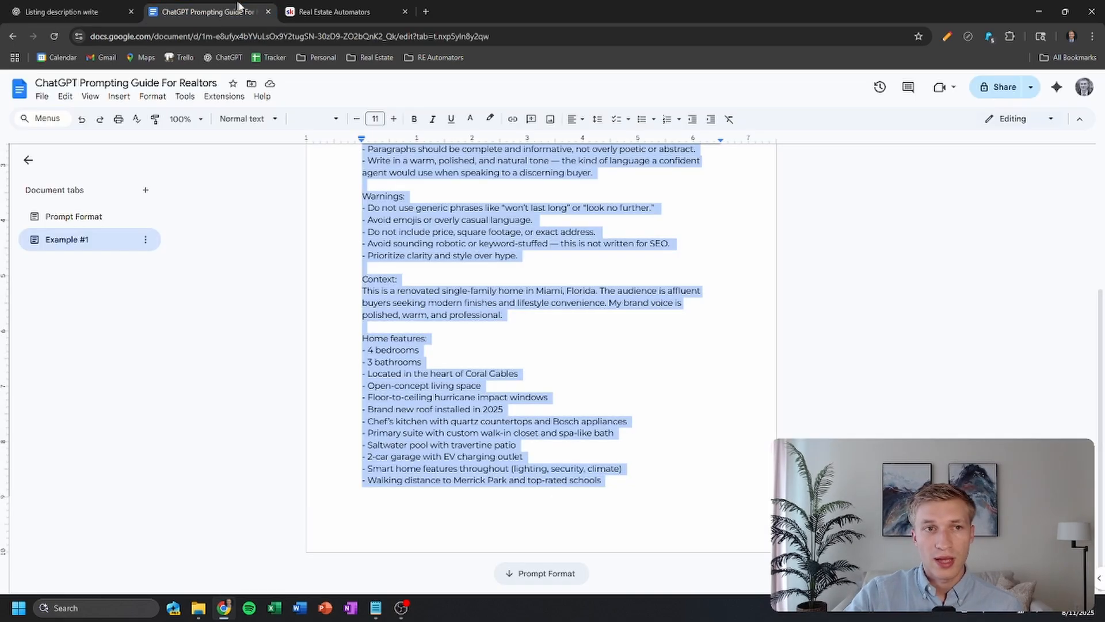
scroll(541, 368, "up", 5)
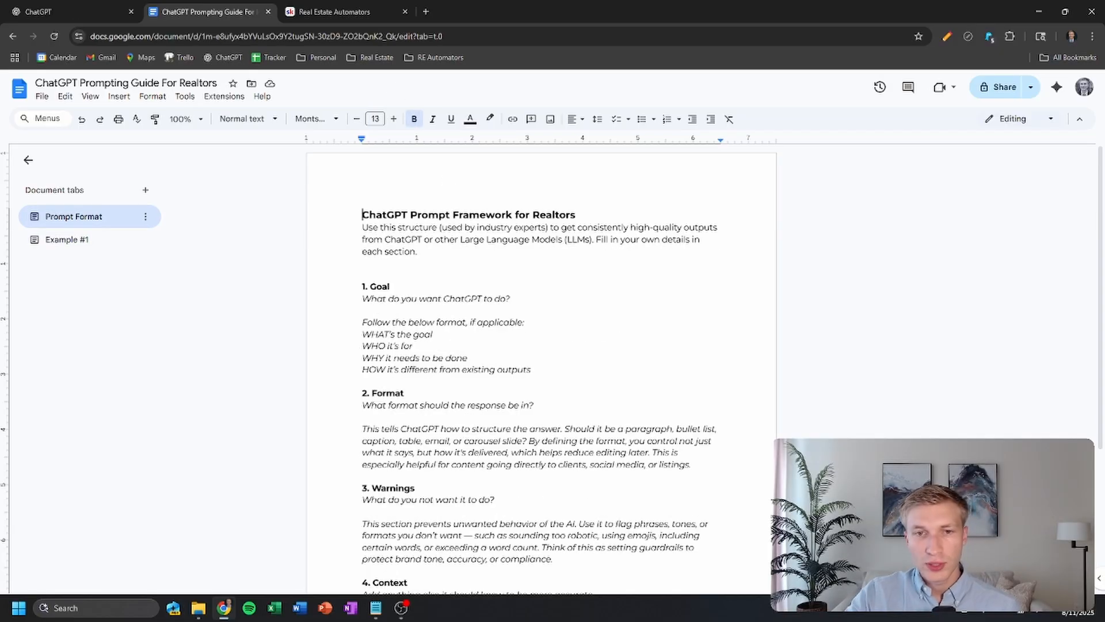
scroll(540, 346, "down", 3)
scroll(541, 346, "up", 3)
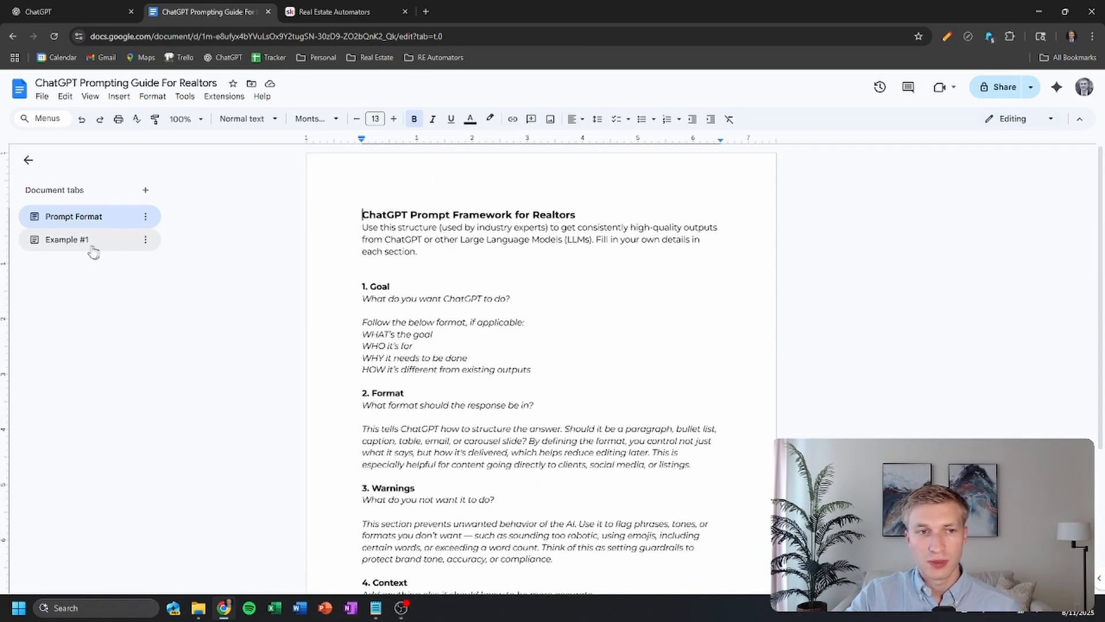
left_click(82, 232)
left_click(74, 217)
scroll(473, 363, "down", 10)
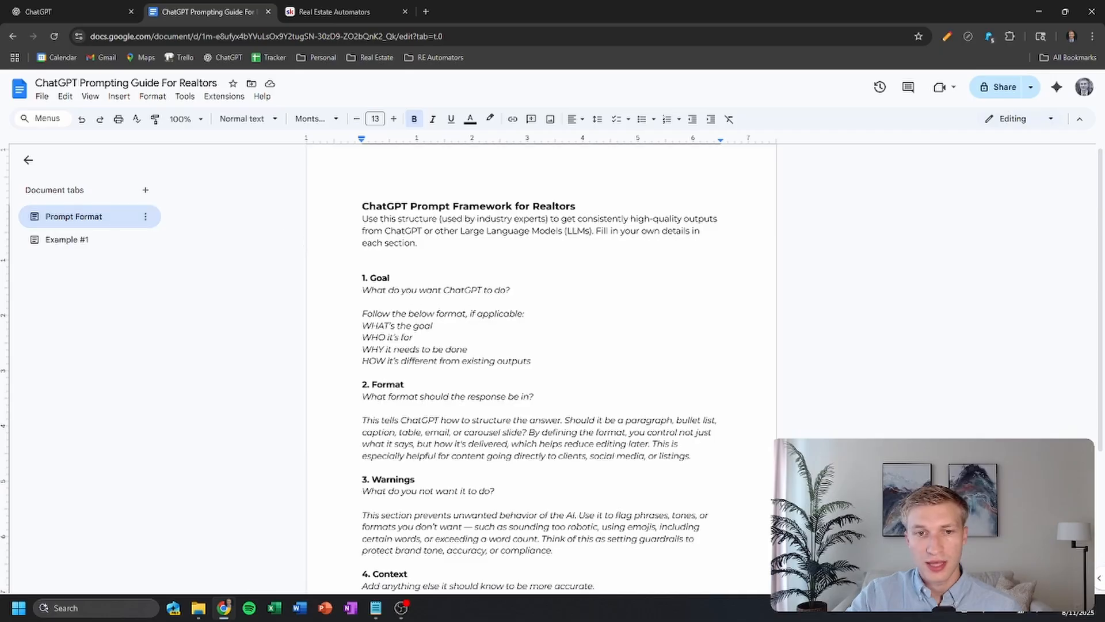
scroll(473, 362, "up", 4)
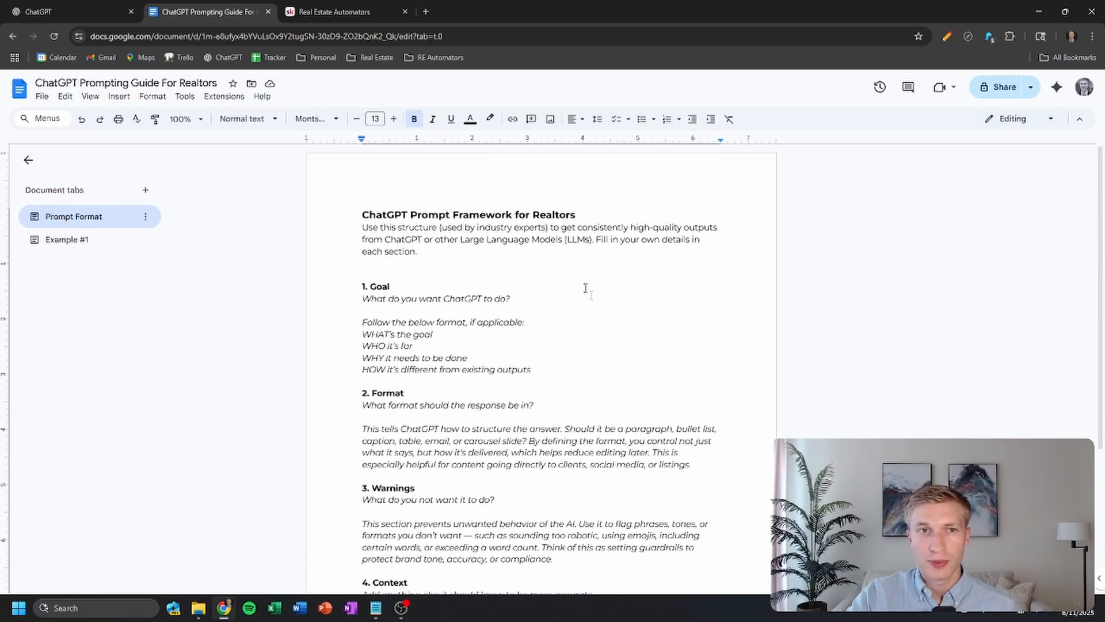
- View the Real Estate Automators community's Classroom courses on Skool, and return to the prompt framework in Google Docs
key("ctrl+Tab")
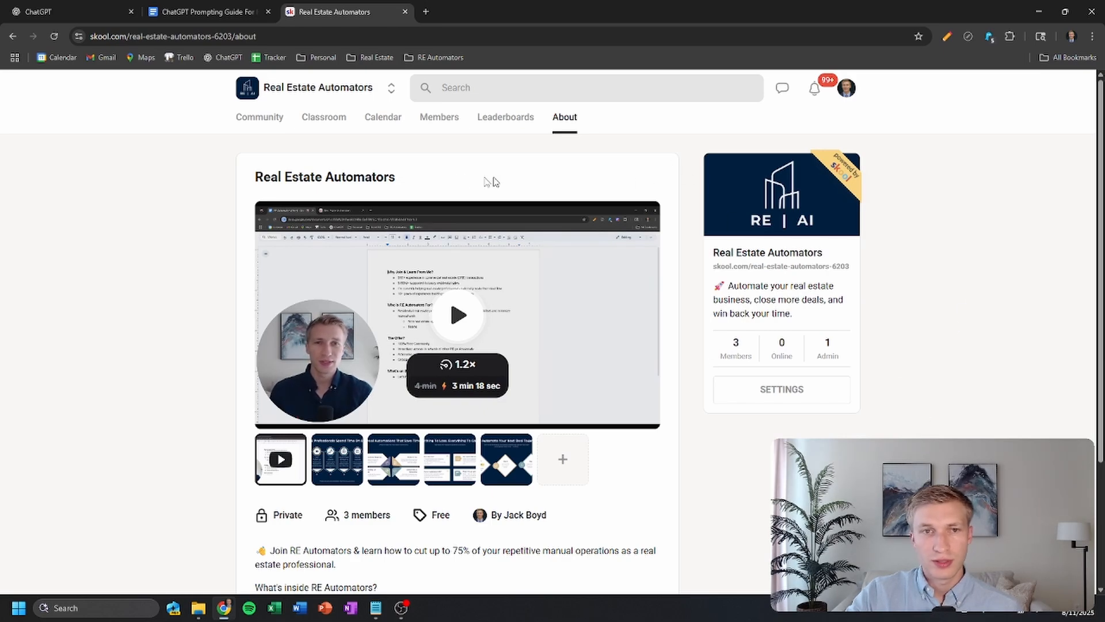
left_click(324, 117)
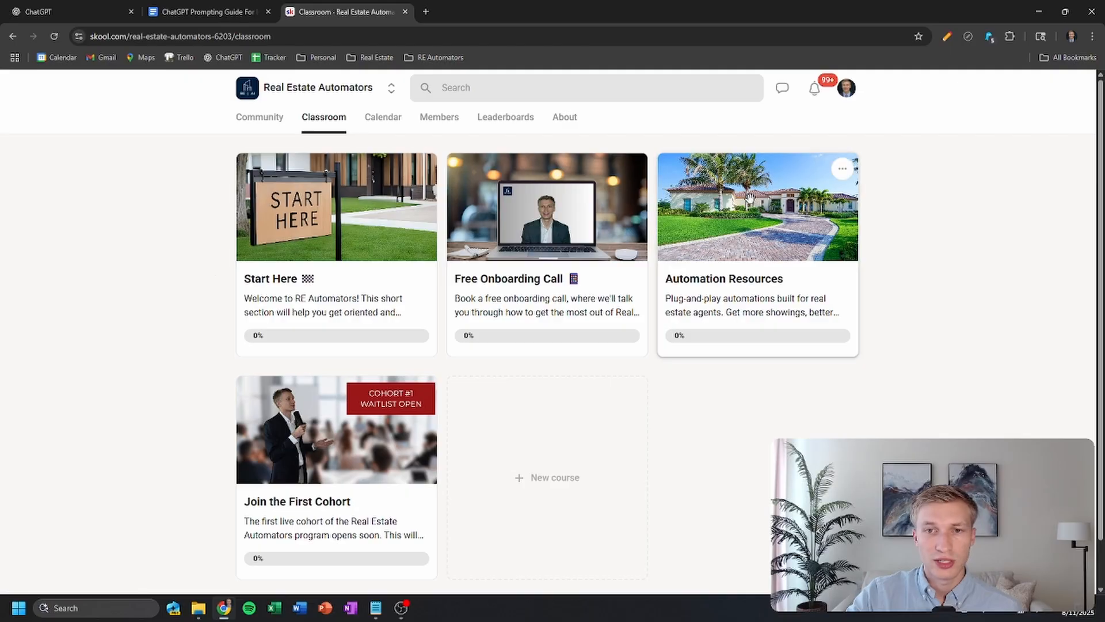
left_click(207, 12)
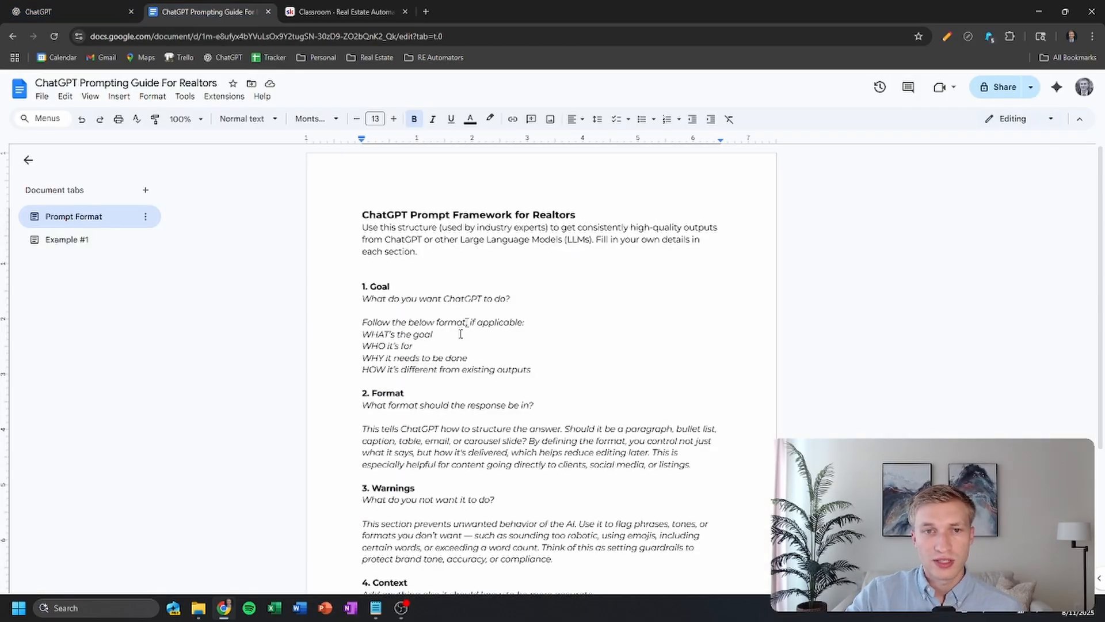
scroll(427, 266, "down", 3)
scroll(427, 265, "up", 4)
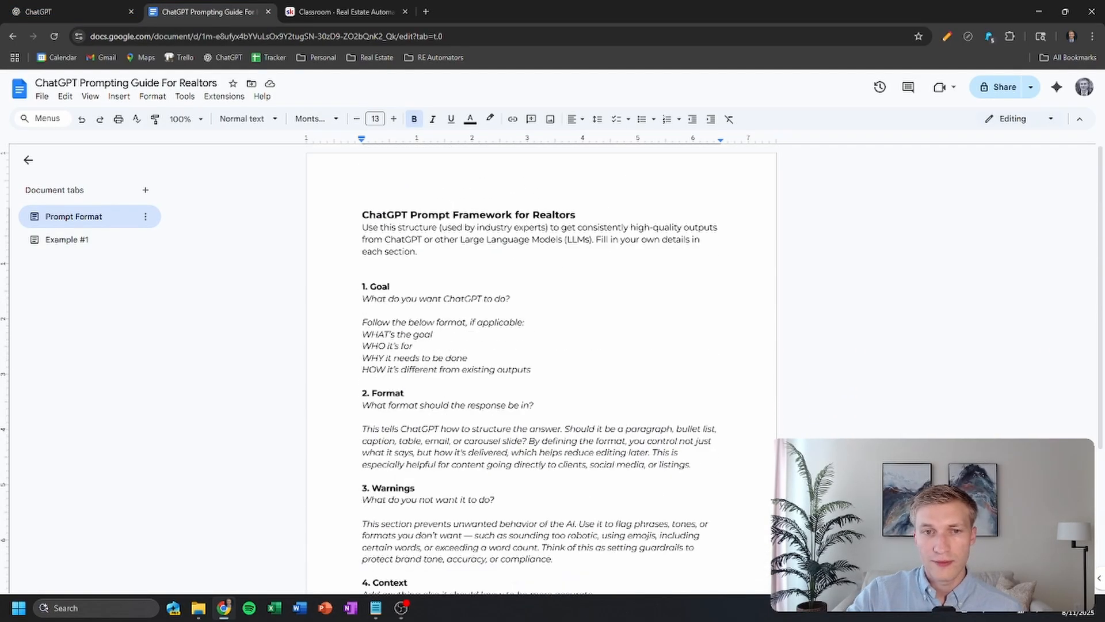